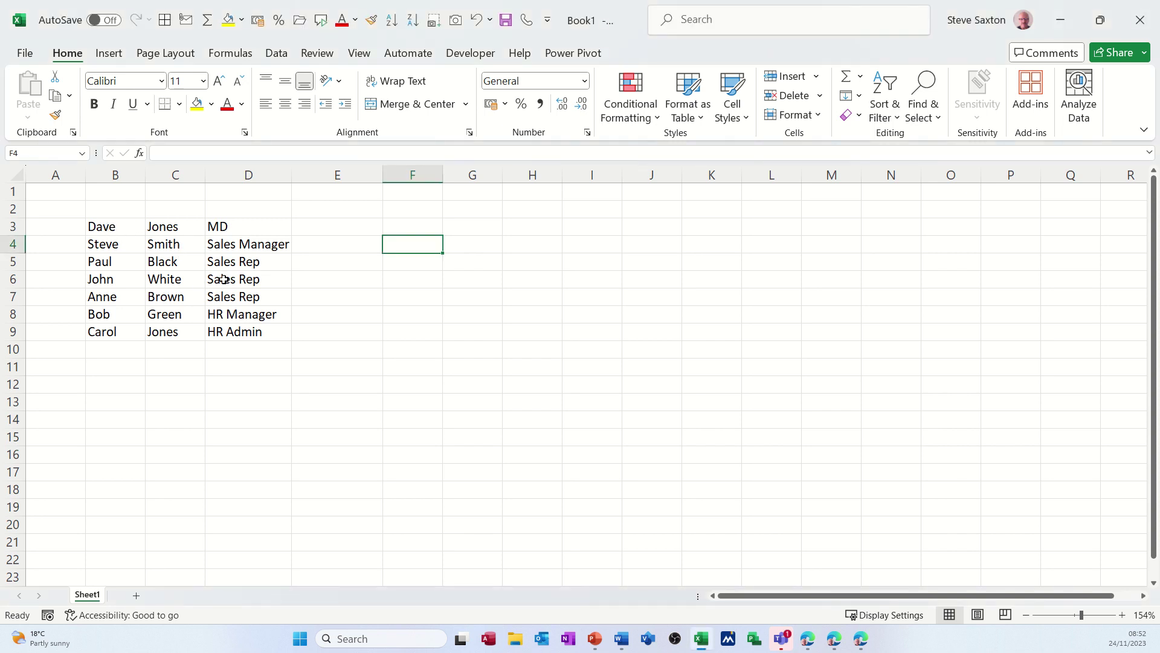
Point out the first-name, surname and job-title columns of the staff list
{"action": "left_click", "coordinate": [116, 172]}
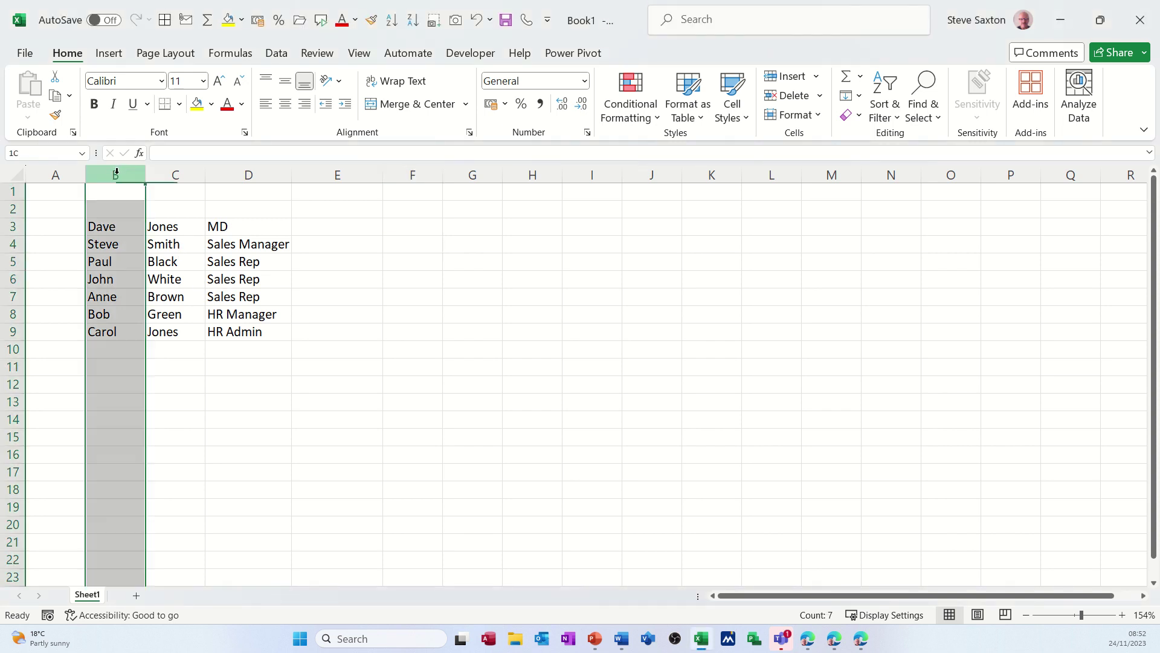
{"action": "left_click", "coordinate": [168, 172]}
{"action": "left_click", "coordinate": [244, 172]}
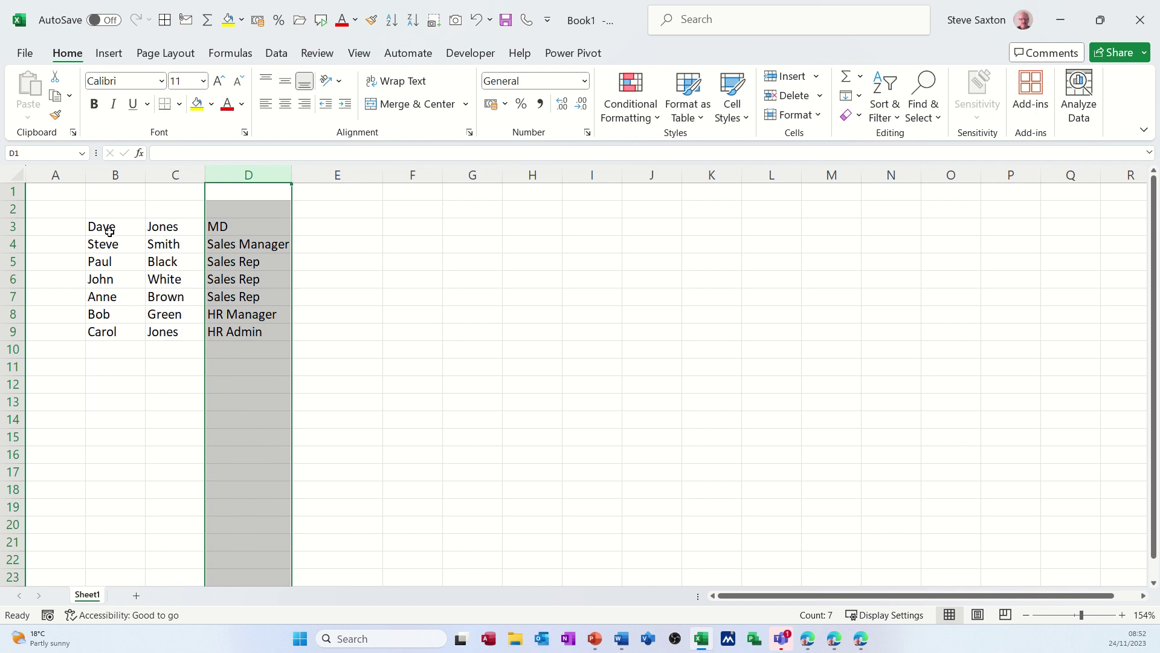
Copy the first names in B3:B9 and open the SmartArt graphic gallery
{"action": "left_click_drag", "start_coordinate": [109, 228], "coordinate": [103, 331]}
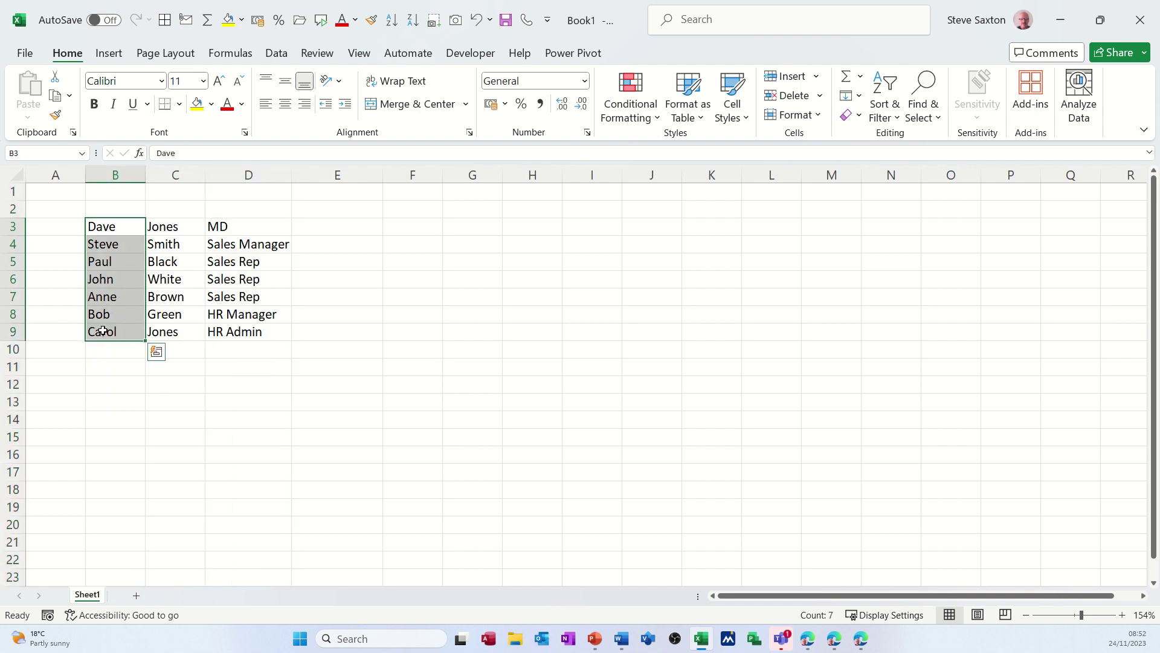
{"action": "key", "text": "ctrl+c"}
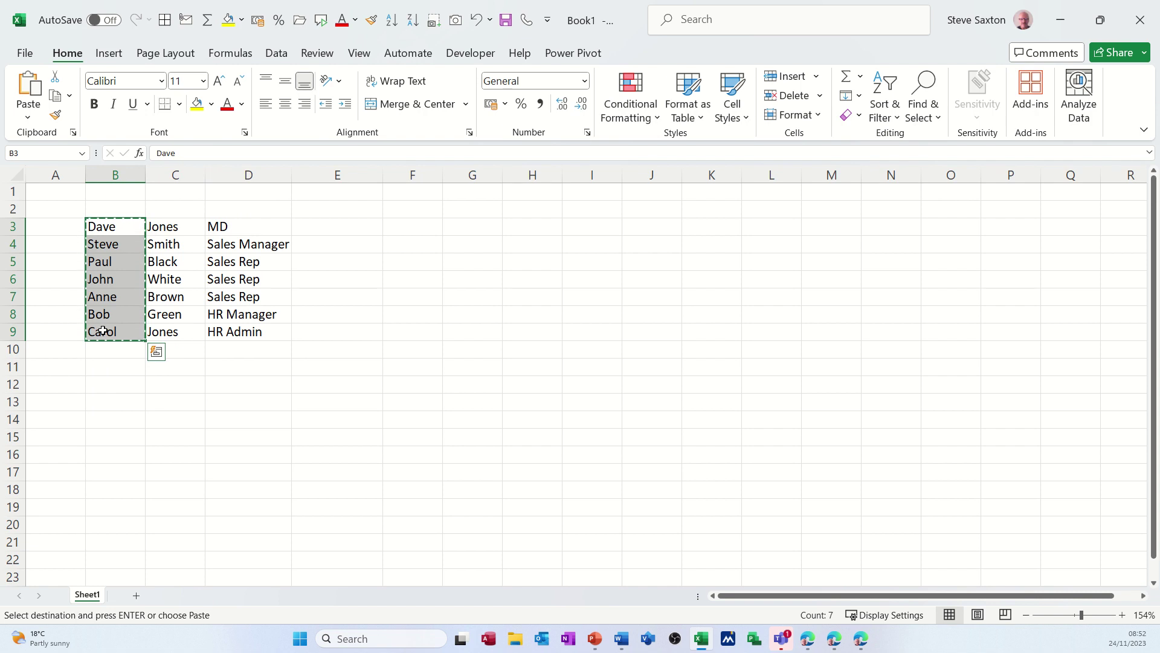
{"action": "left_click", "coordinate": [118, 55]}
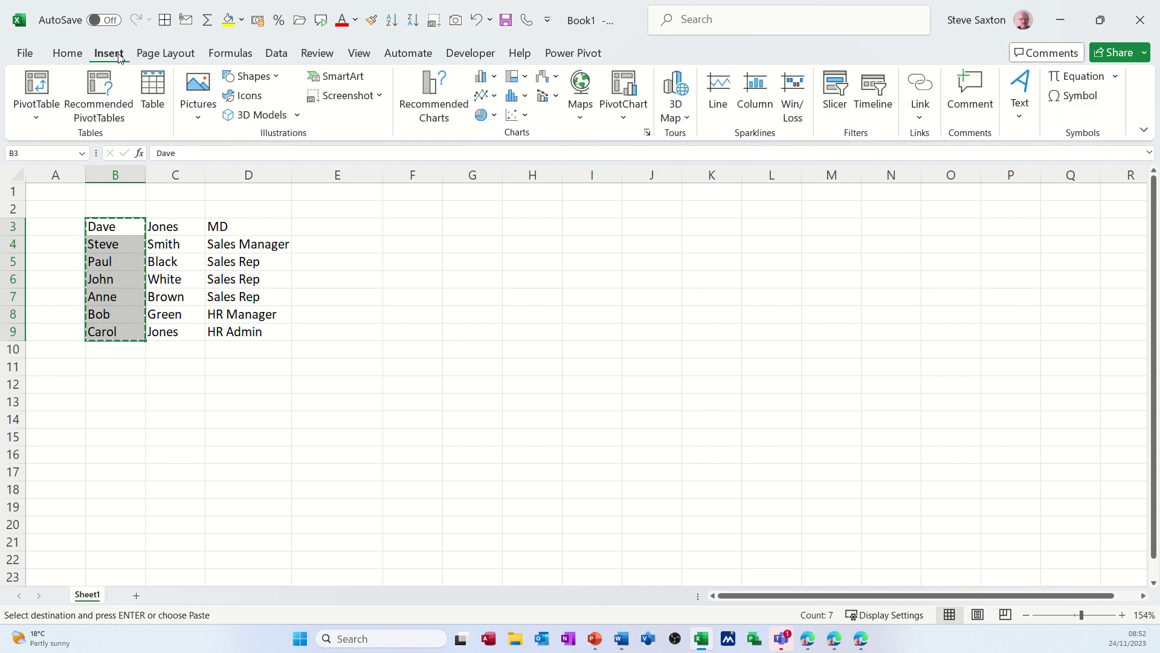
{"action": "left_click", "coordinate": [334, 80]}
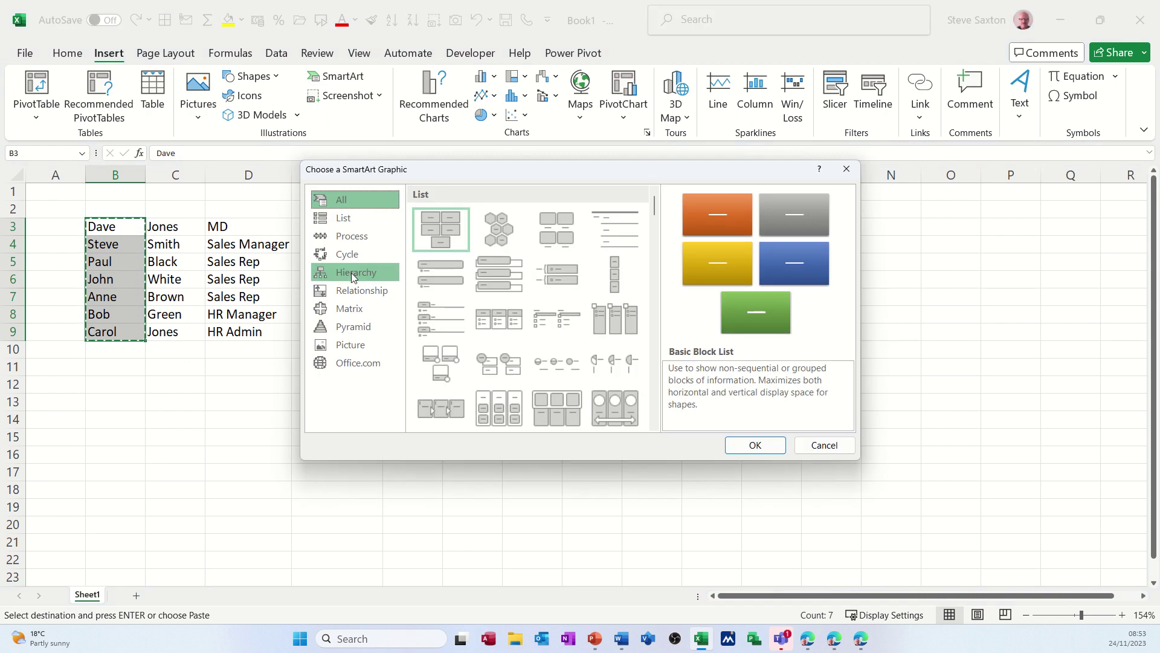
Insert the Hierarchy > Organization Chart layout and drag it right of the staff data
{"action": "left_click", "coordinate": [354, 274]}
{"action": "double_click", "coordinate": [435, 226]}
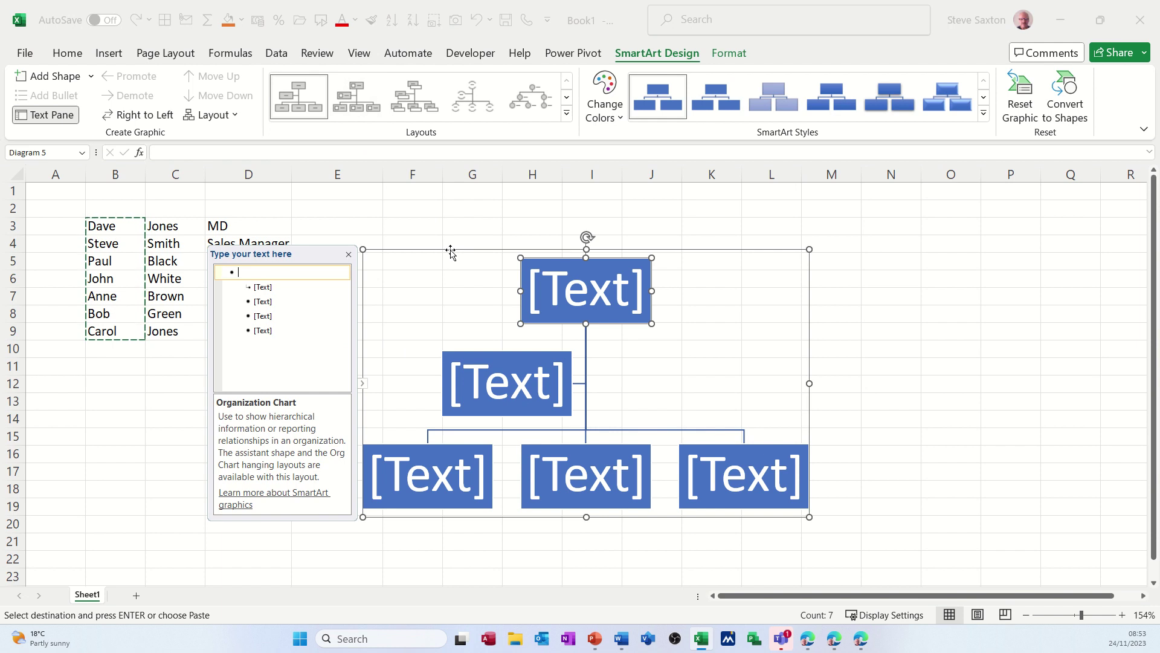
{"action": "left_click_drag", "start_coordinate": [458, 248], "coordinate": [551, 234]}
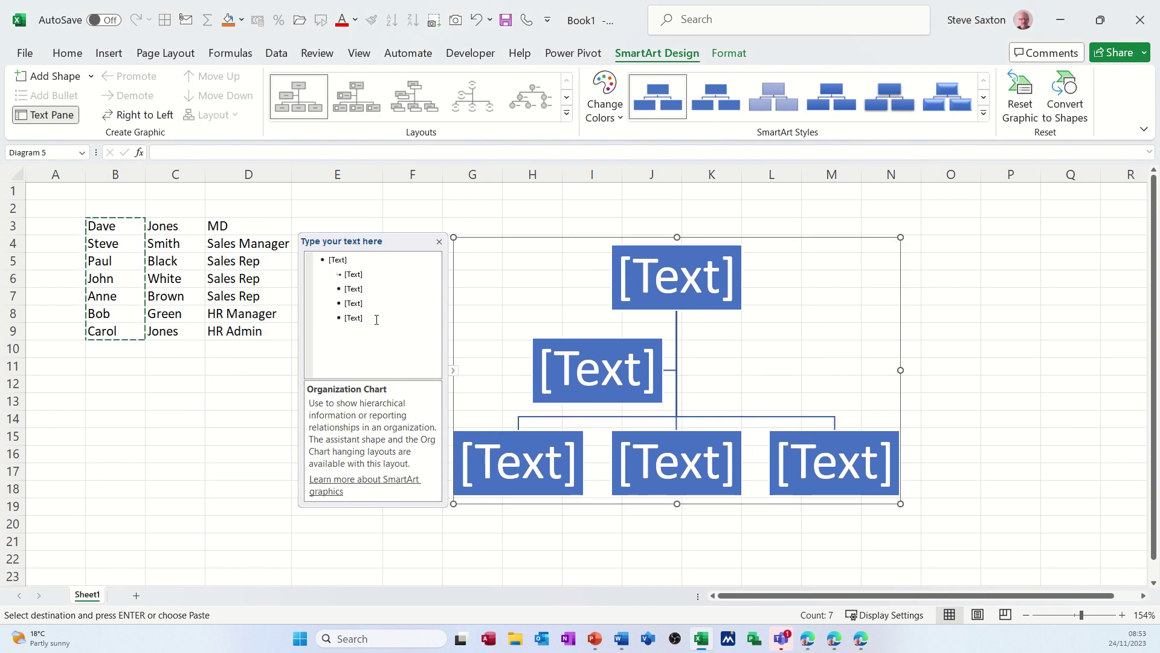
Place the cursor on the last [Text] bullet in the chart's text pane
{"action": "left_click", "coordinate": [376, 320]}
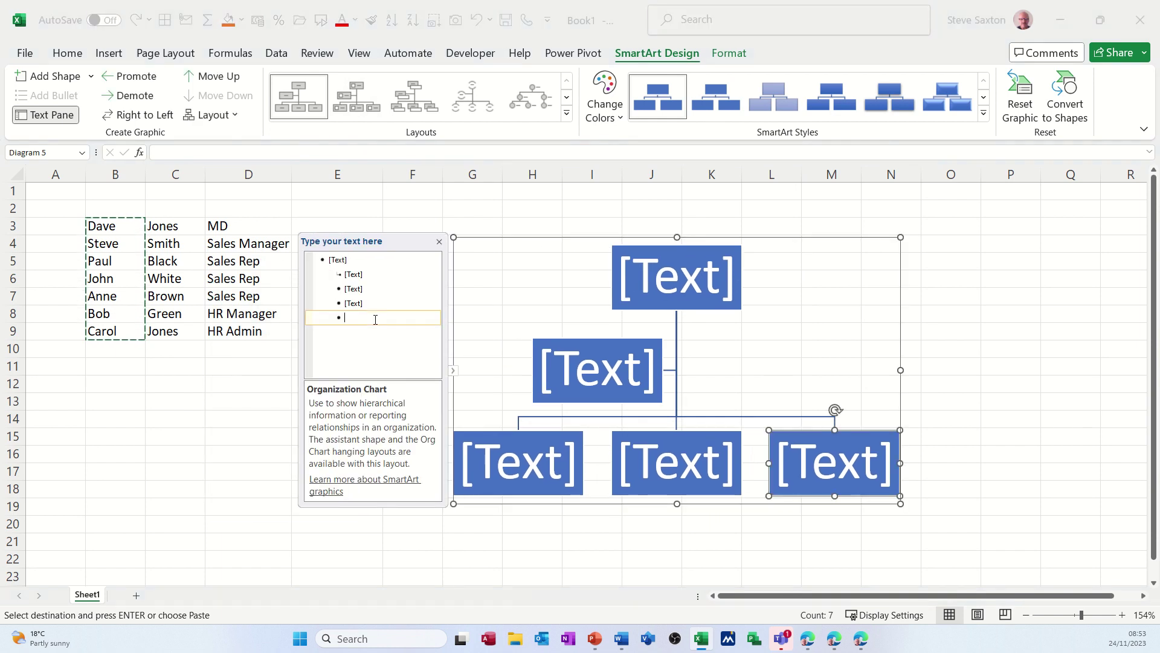
{"action": "left_click", "coordinate": [455, 373]}
{"action": "left_click", "coordinate": [454, 374]}
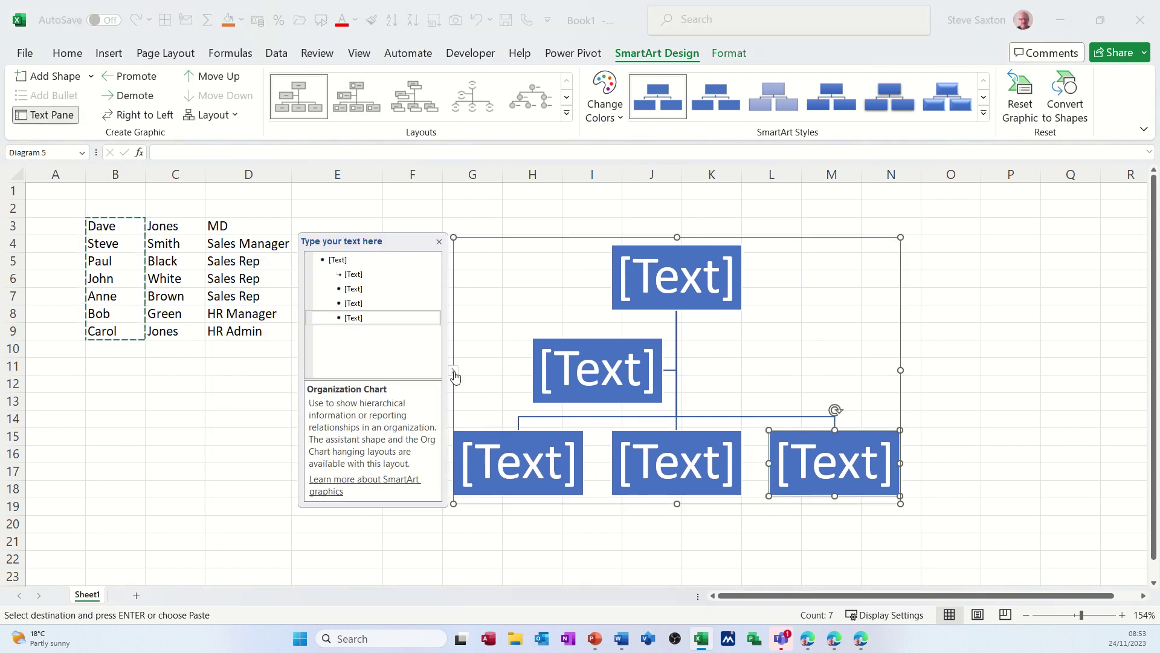
{"action": "left_click", "coordinate": [387, 317]}
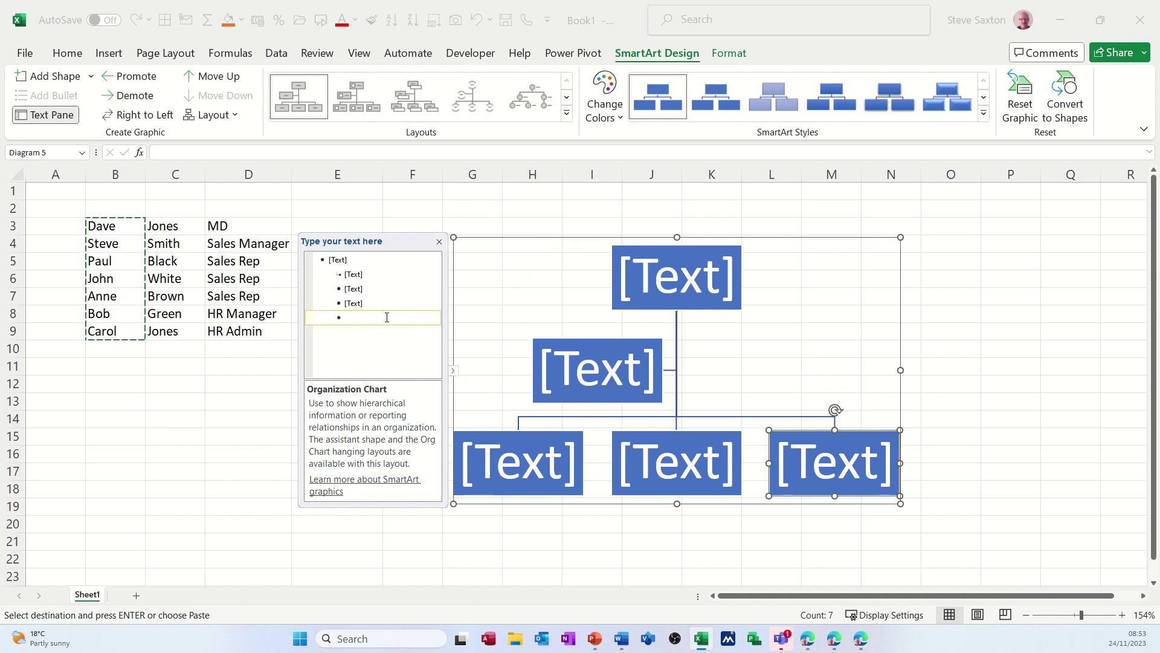
Paste the first names into the chart, indent Steve and Paul under Dave, and return to the sheet
{"action": "key", "text": "ctrl+a"}
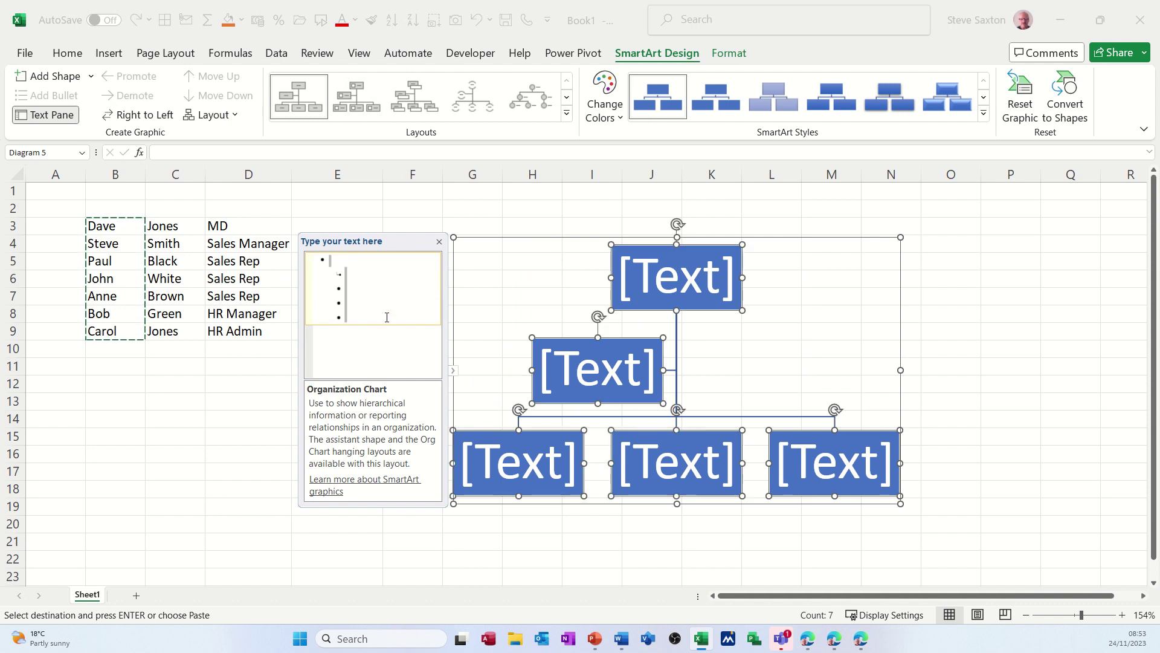
{"action": "key", "text": "ctrl+v"}
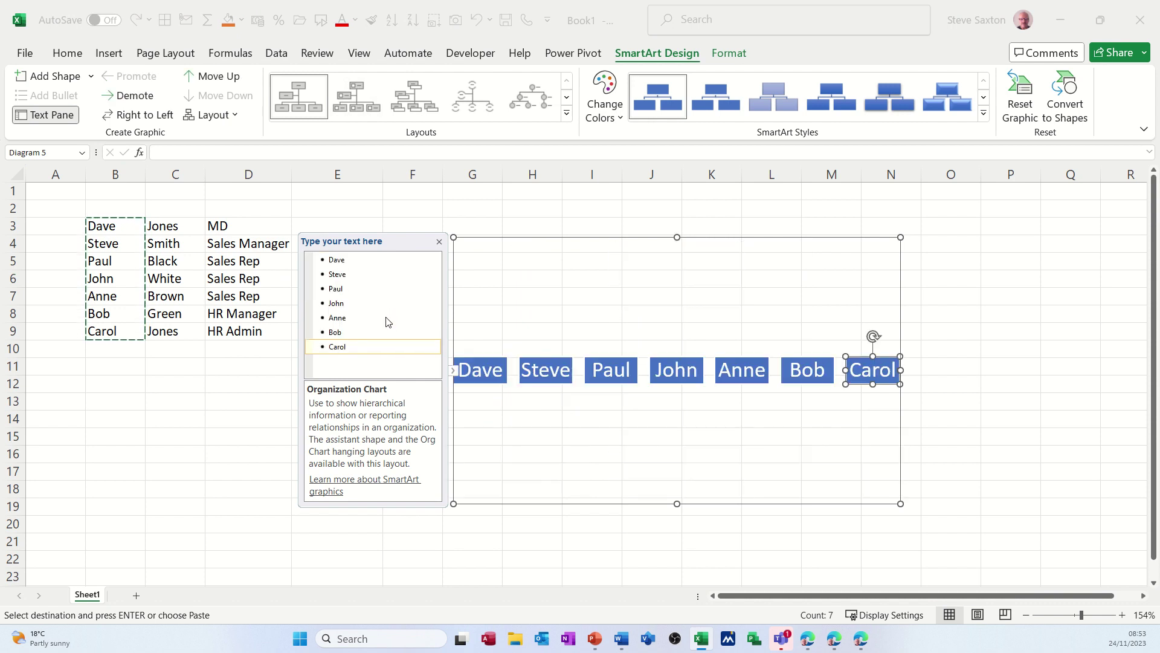
{"action": "left_click", "coordinate": [330, 271]}
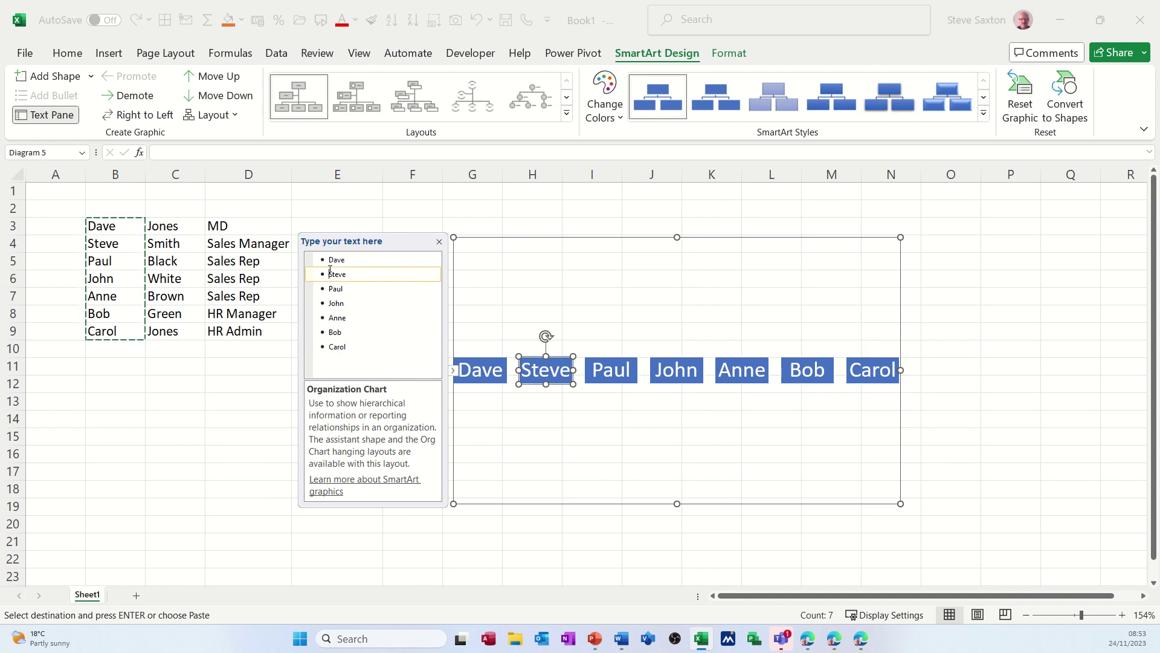
{"action": "key", "text": "Tab"}
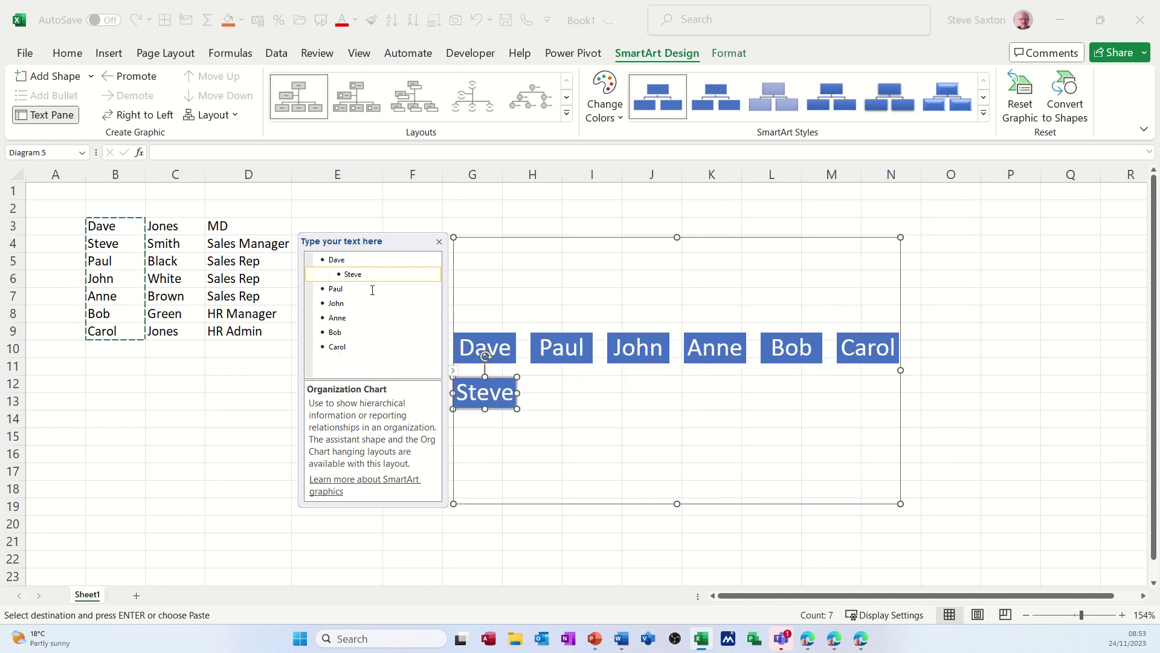
{"action": "left_click", "coordinate": [330, 287]}
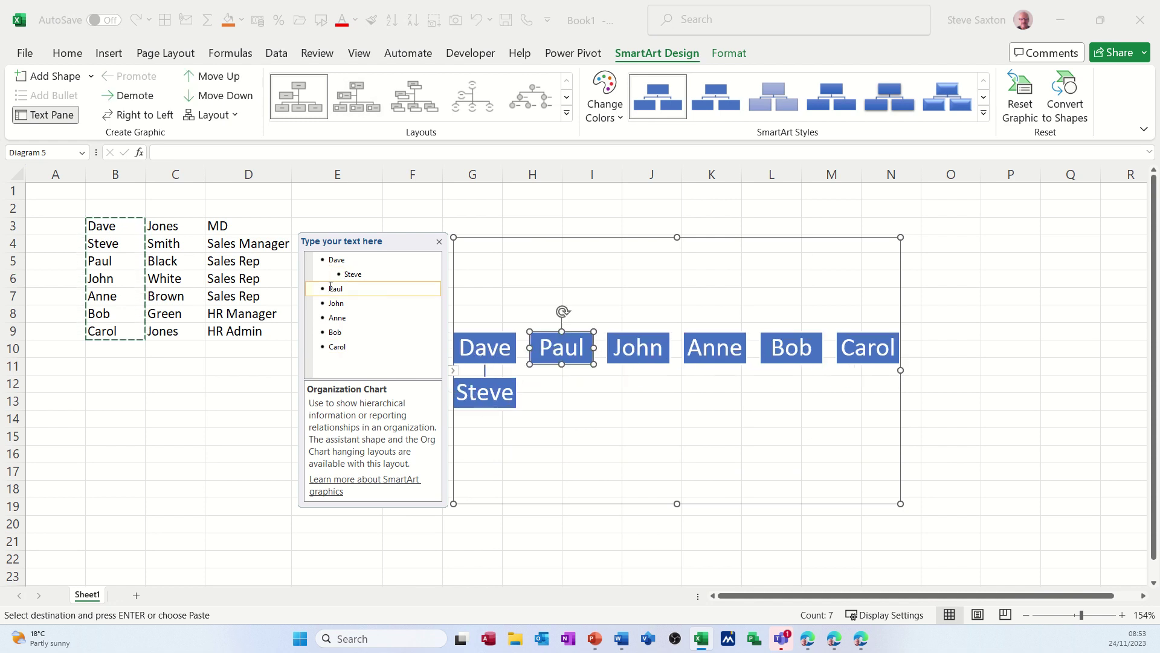
{"action": "key", "text": "Tab"}
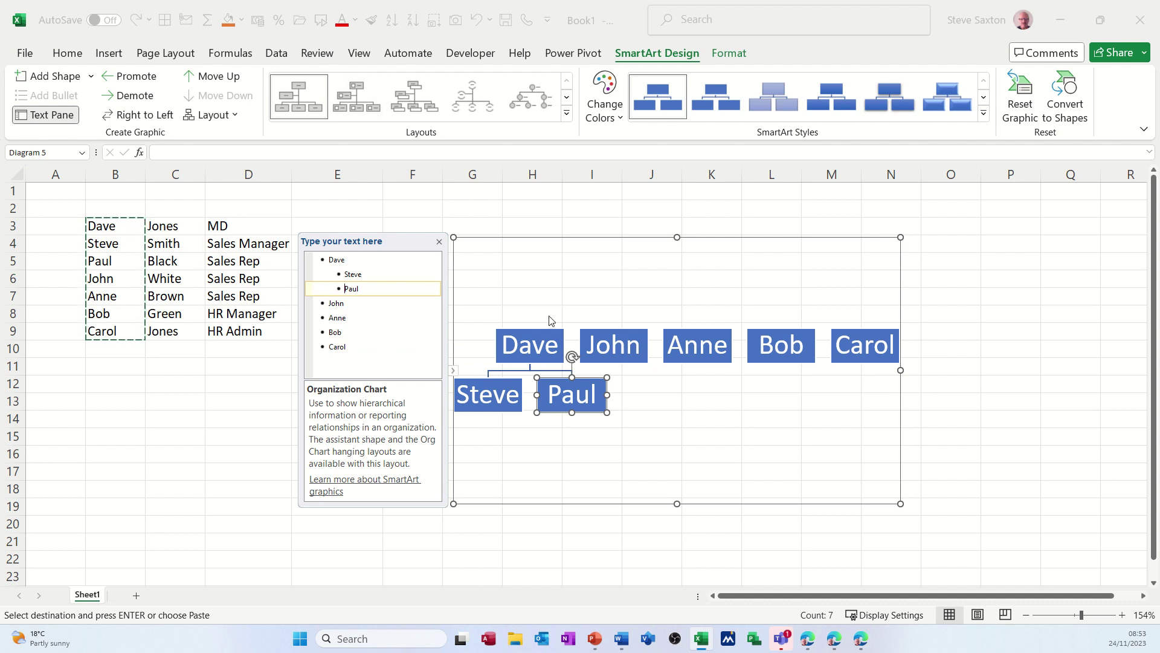
{"action": "left_click", "coordinate": [569, 238]}
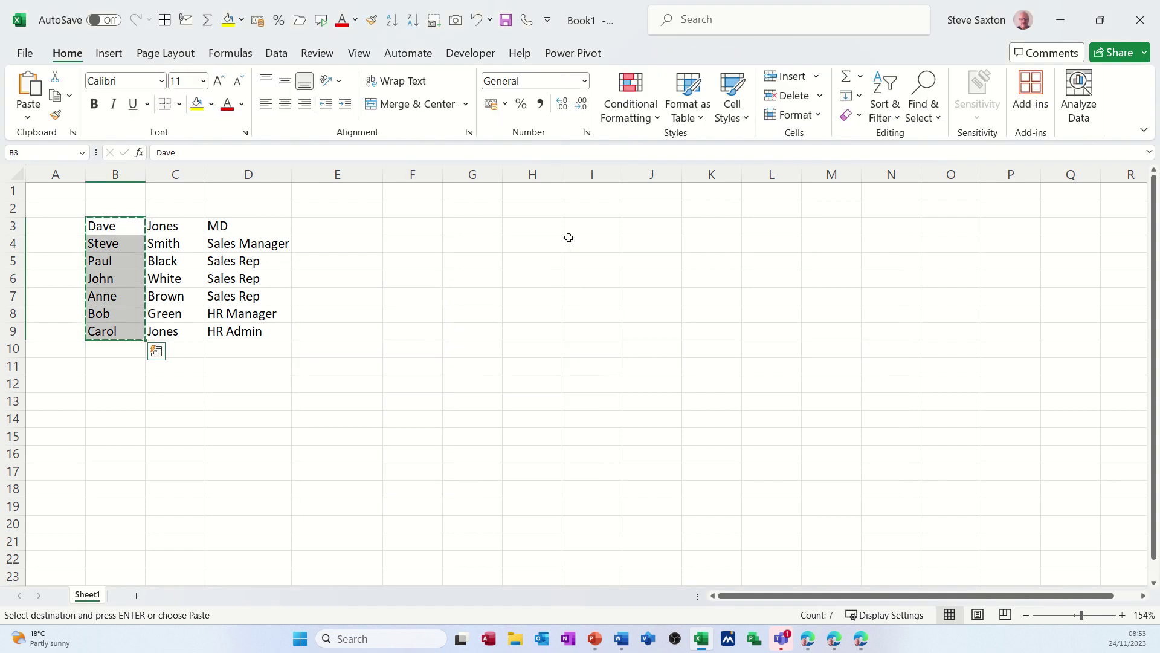
Copy the full staff list B3:D9 and insert a new Hierarchy > Organization Chart SmartArt
{"action": "left_click_drag", "start_coordinate": [108, 226], "coordinate": [243, 327]}
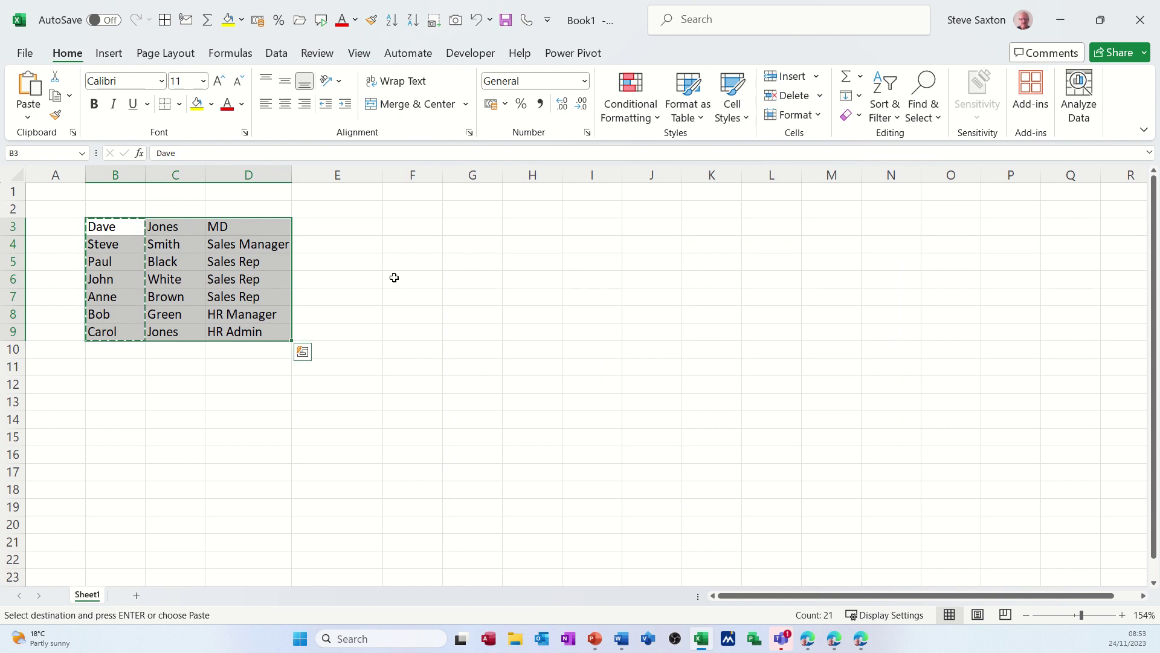
{"action": "key", "text": "ctrl+c"}
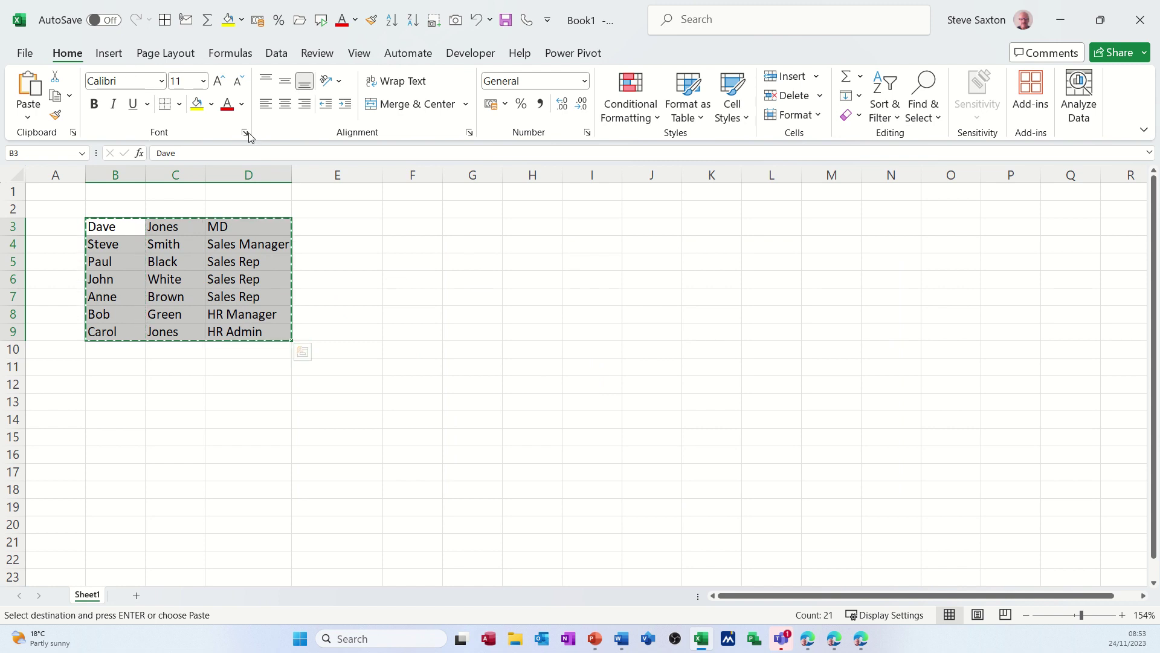
{"action": "left_click", "coordinate": [117, 60]}
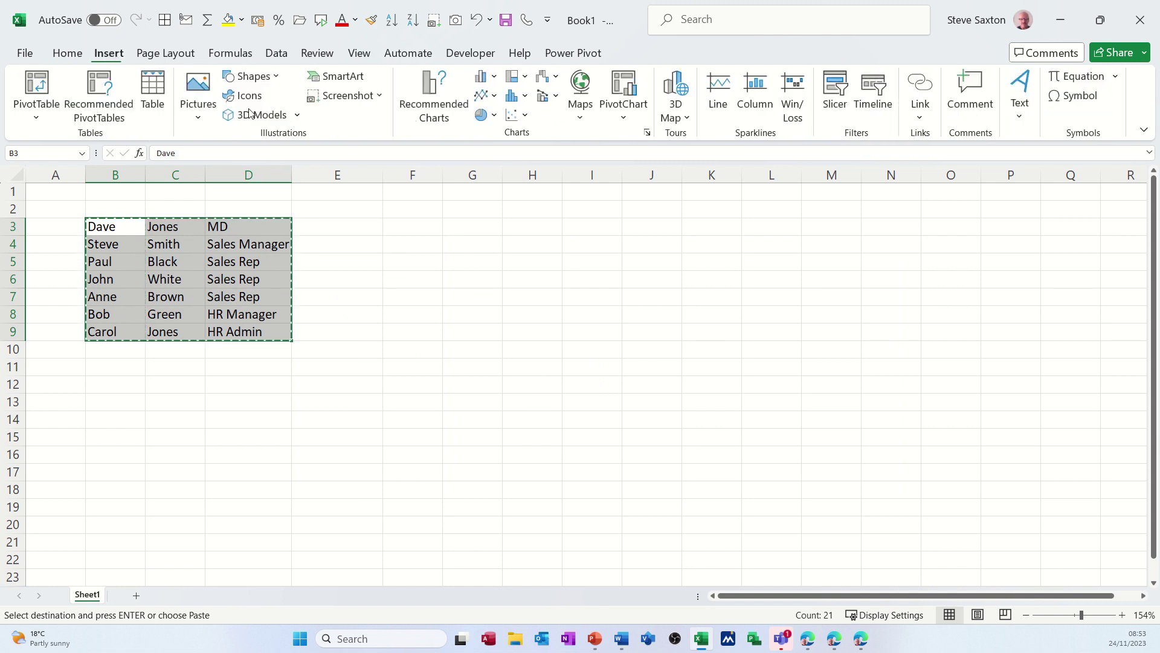
{"action": "left_click", "coordinate": [349, 83]}
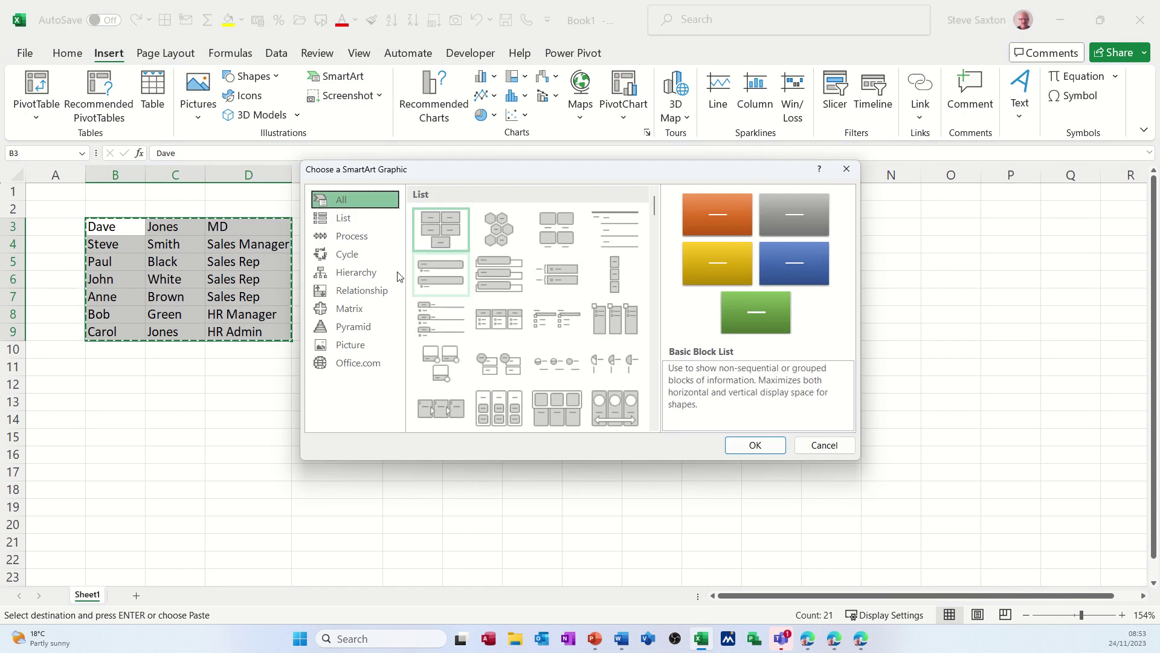
{"action": "left_click", "coordinate": [357, 275]}
{"action": "double_click", "coordinate": [441, 212]}
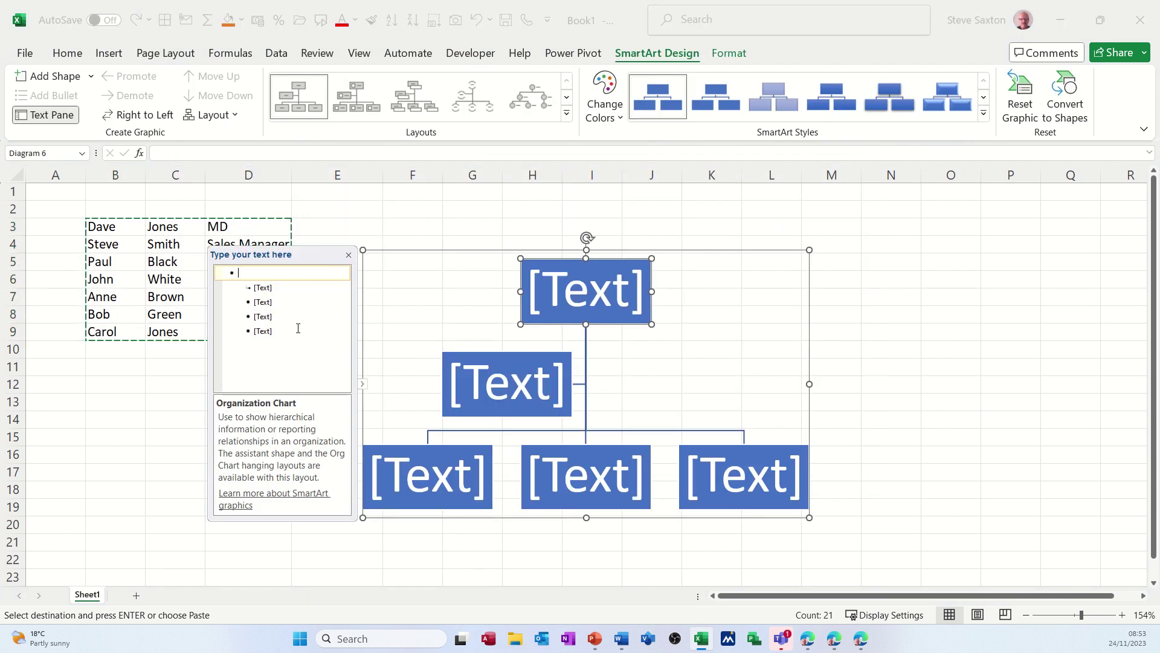
Paste the names and titles into the chart, then delete the blank assistant box and whole chart
{"action": "left_click", "coordinate": [298, 328]}
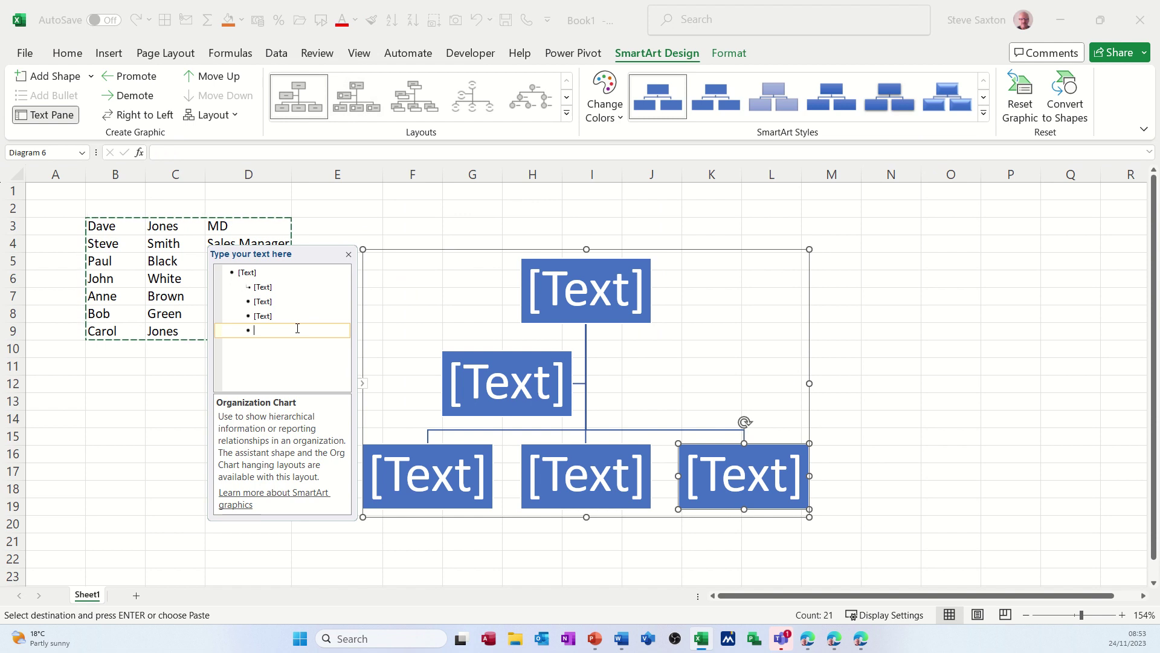
{"action": "key", "text": "ctrl+v"}
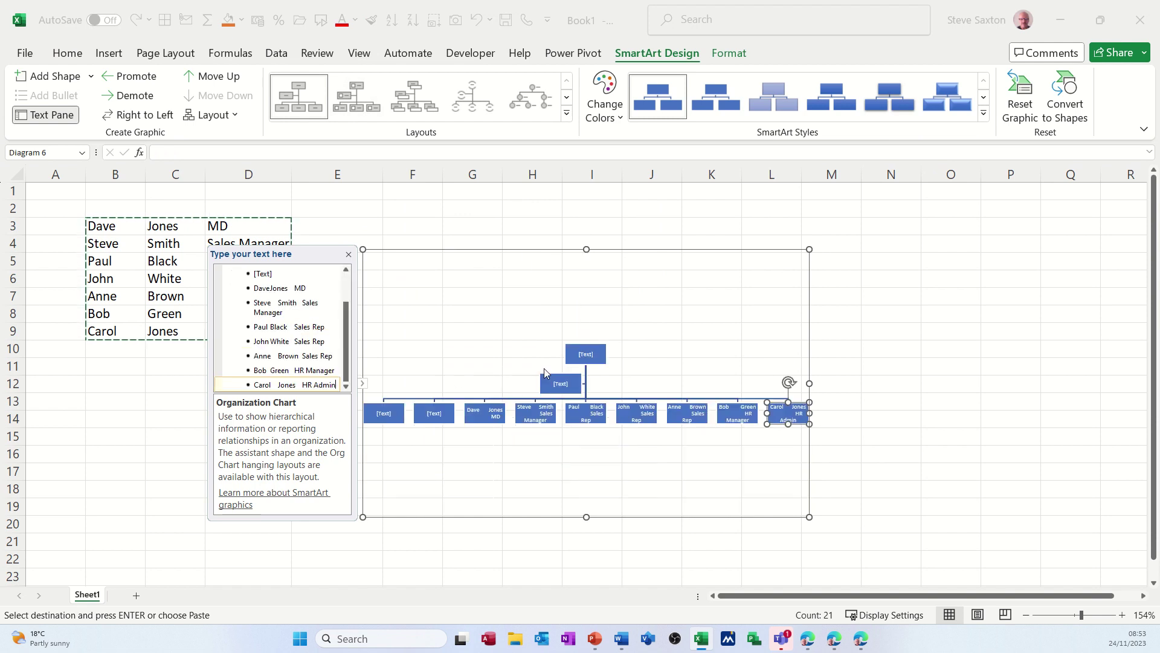
{"action": "left_click", "coordinate": [545, 375]}
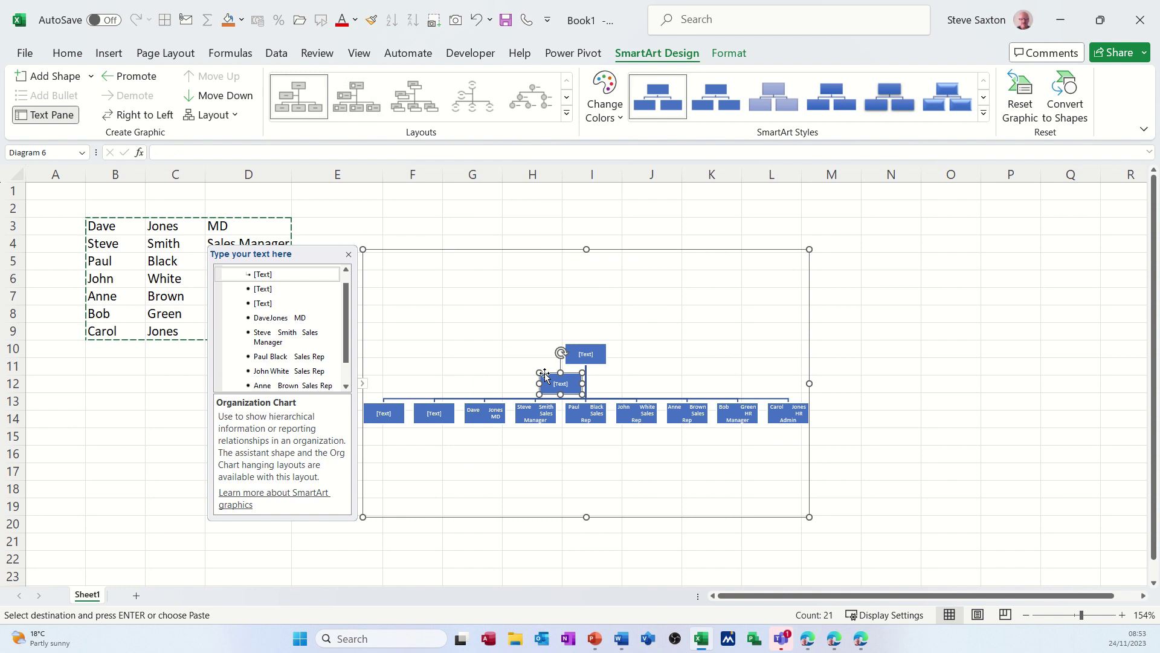
{"action": "key", "text": "Delete"}
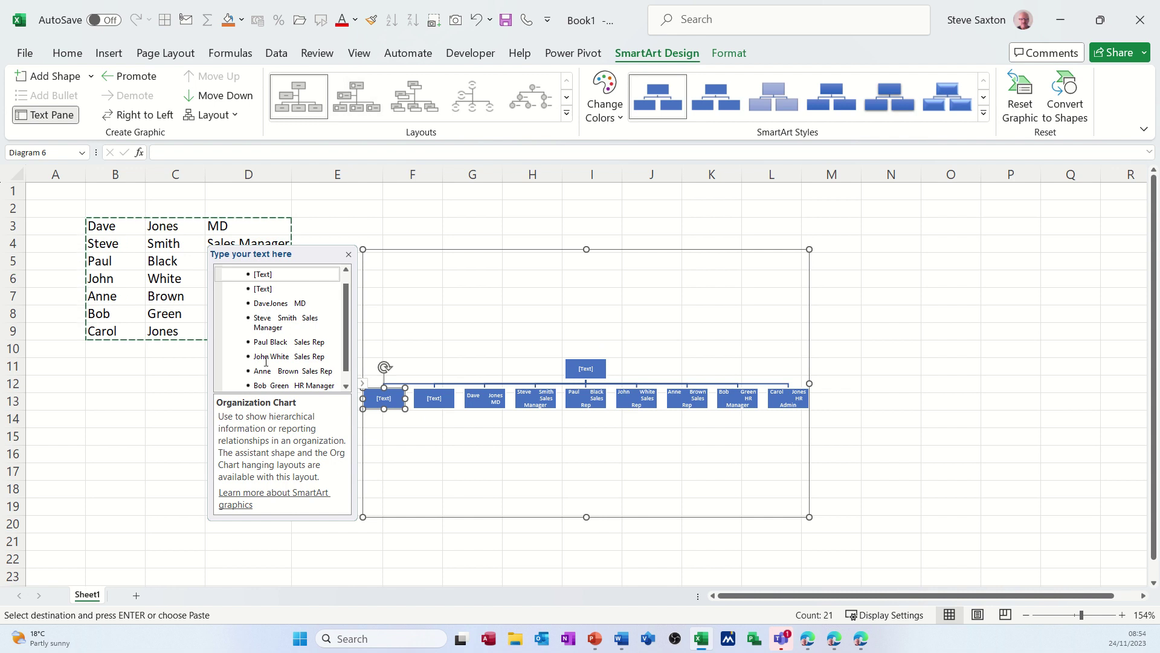
{"action": "left_click", "coordinate": [394, 252]}
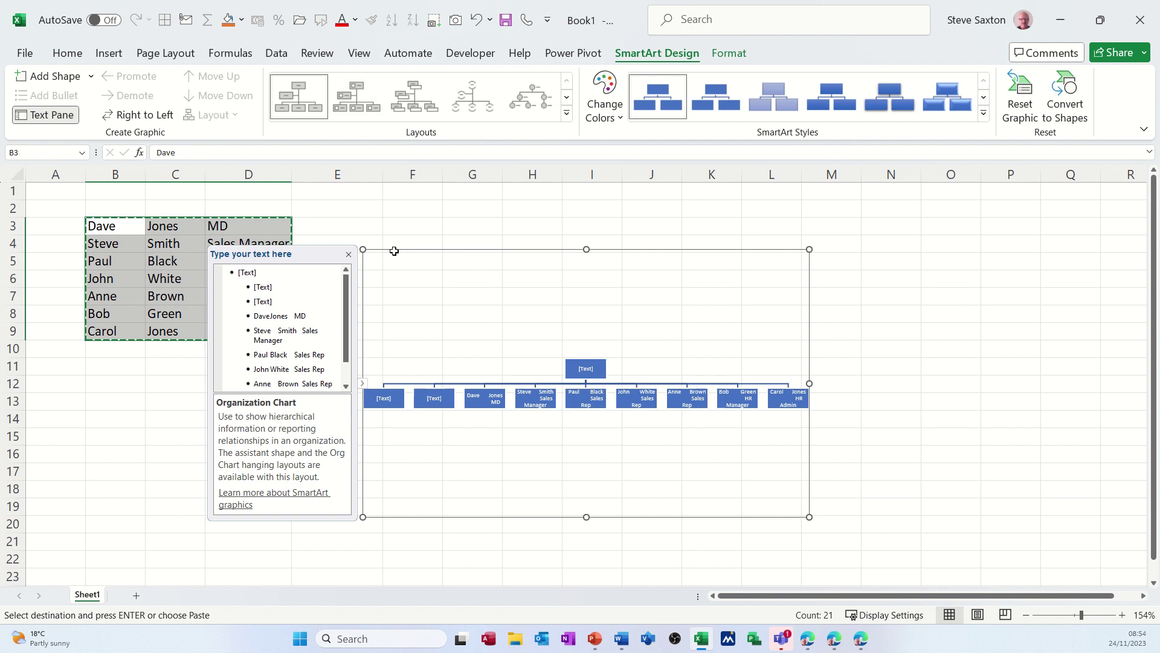
{"action": "key", "text": "Delete"}
{"action": "left_click", "coordinate": [334, 226]}
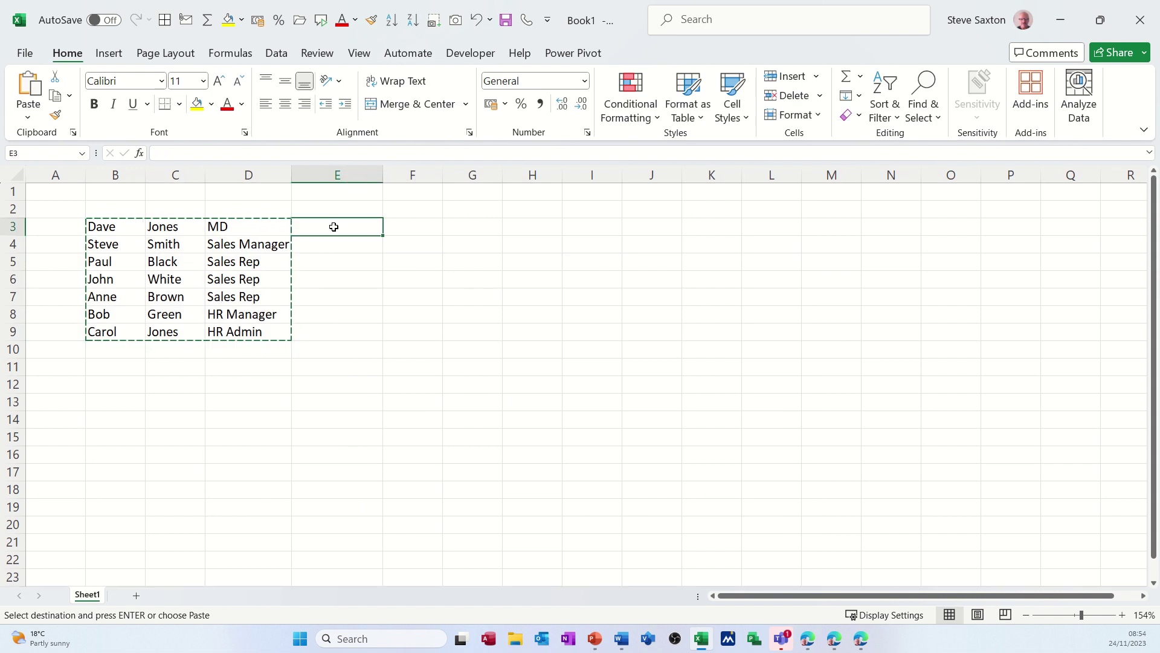
{"action": "key", "text": "Escape"}
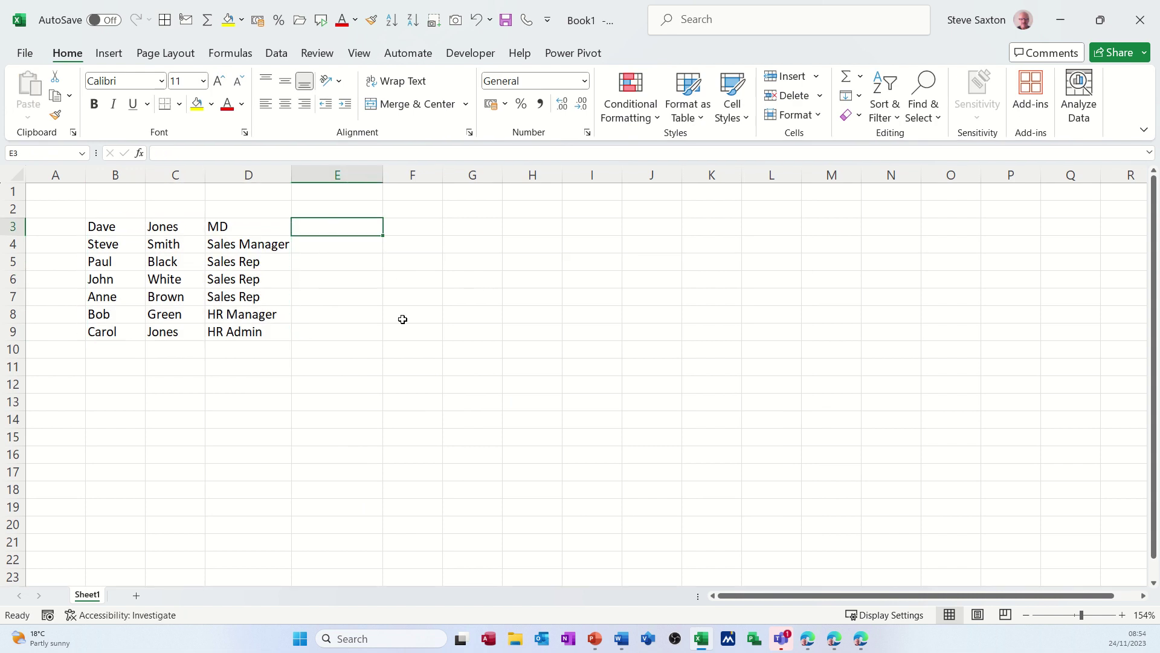
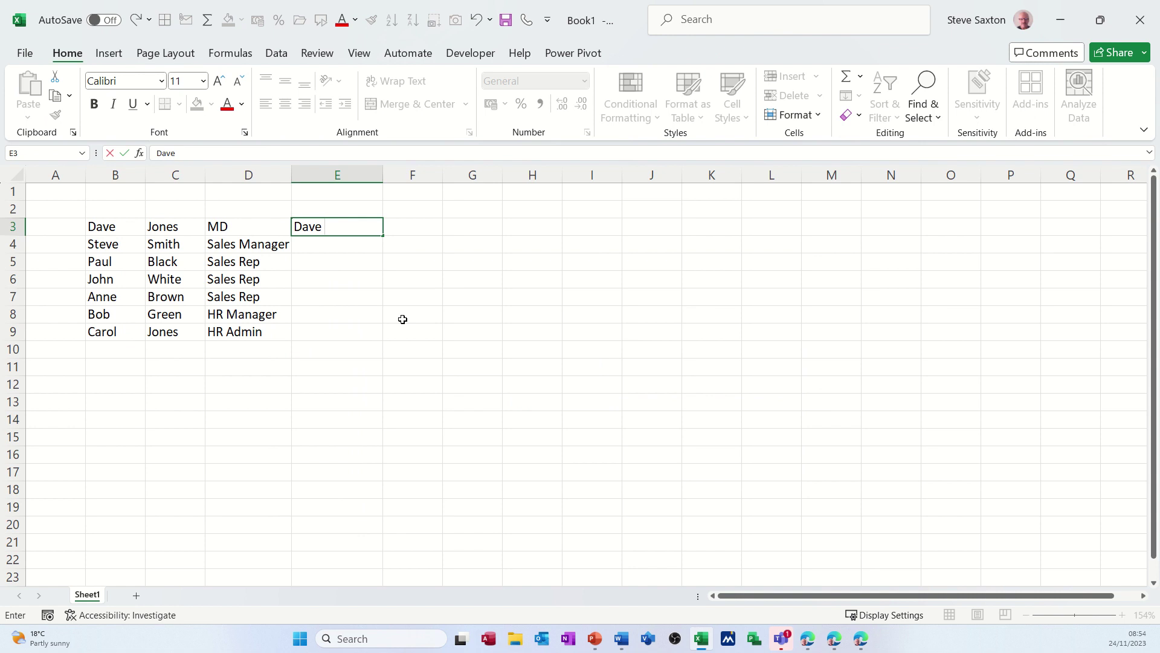
{"action": "key", "text": "Return"}
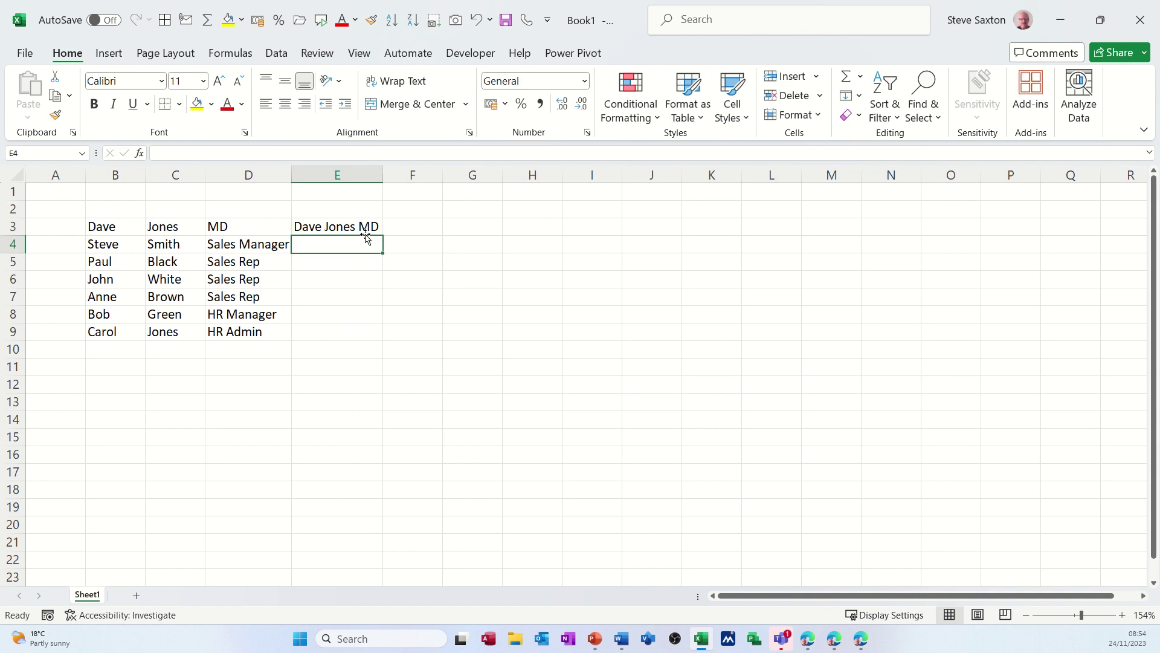
Flash Fill E3:E9 with combined names and job titles, and copy the range
{"action": "left_click_drag", "start_coordinate": [357, 224], "coordinate": [346, 328]}
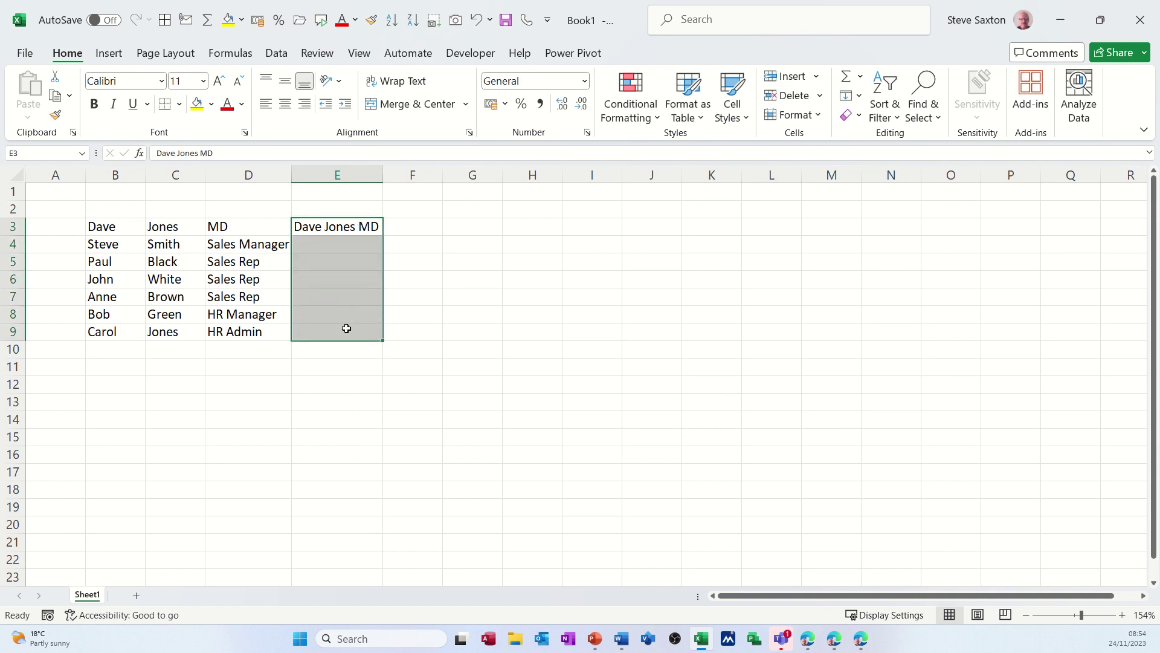
{"action": "key", "text": "ctrl+e"}
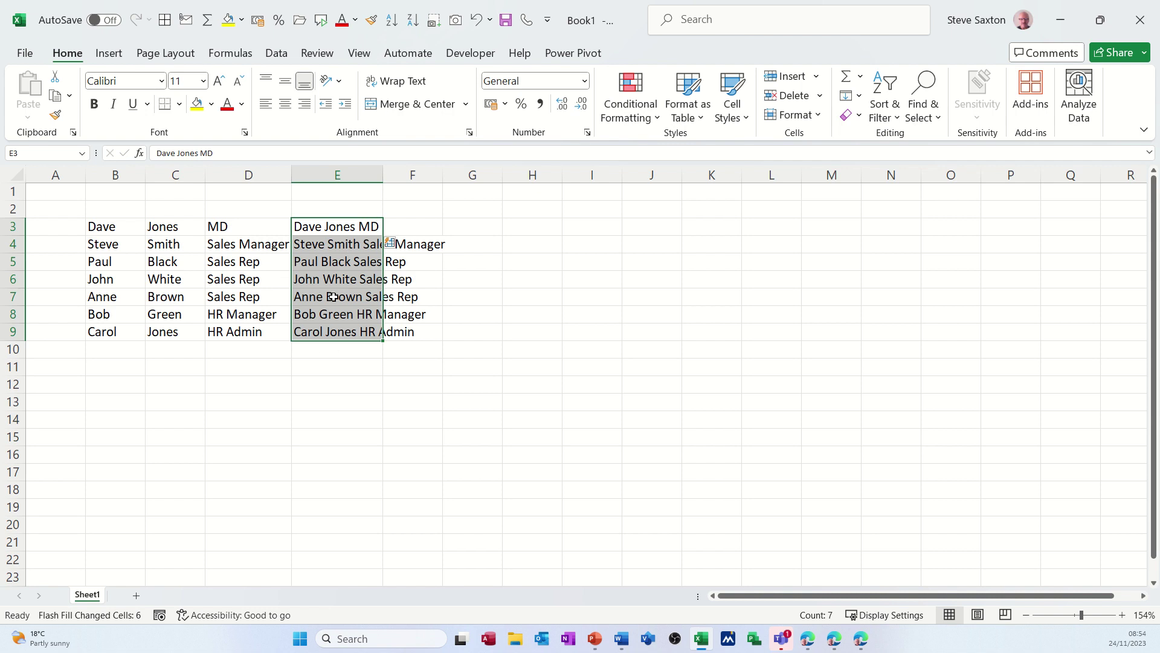
{"action": "key", "text": "ctrl+c"}
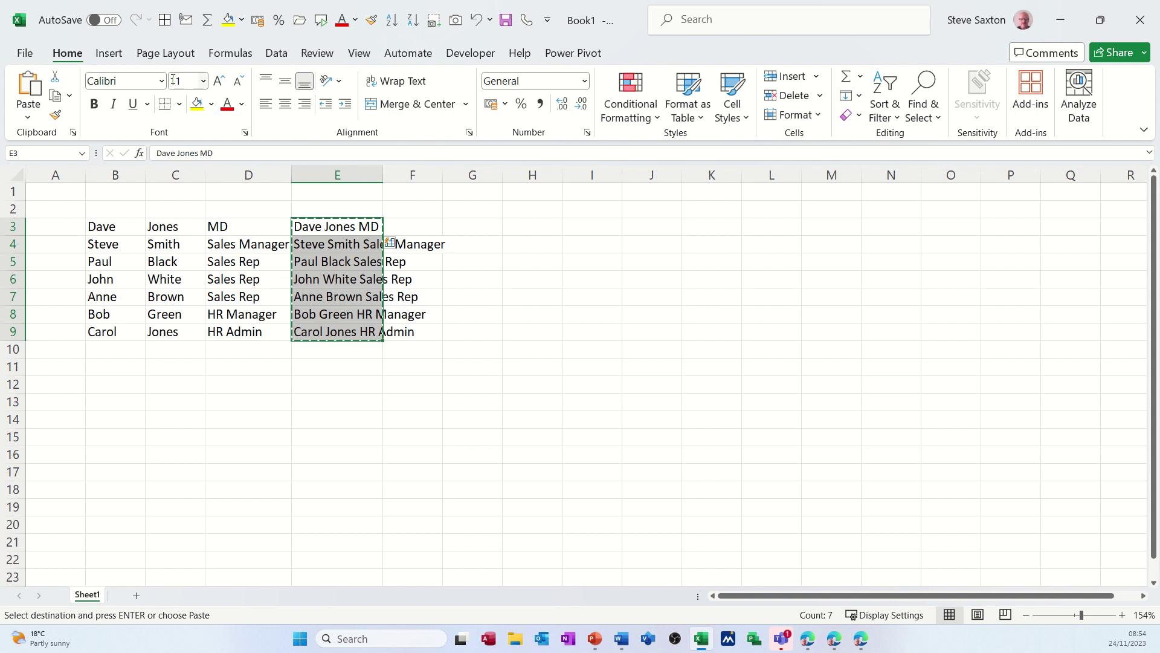
Insert a blank Organization Chart from the Hierarchy category of the SmartArt gallery
{"action": "left_click", "coordinate": [114, 55]}
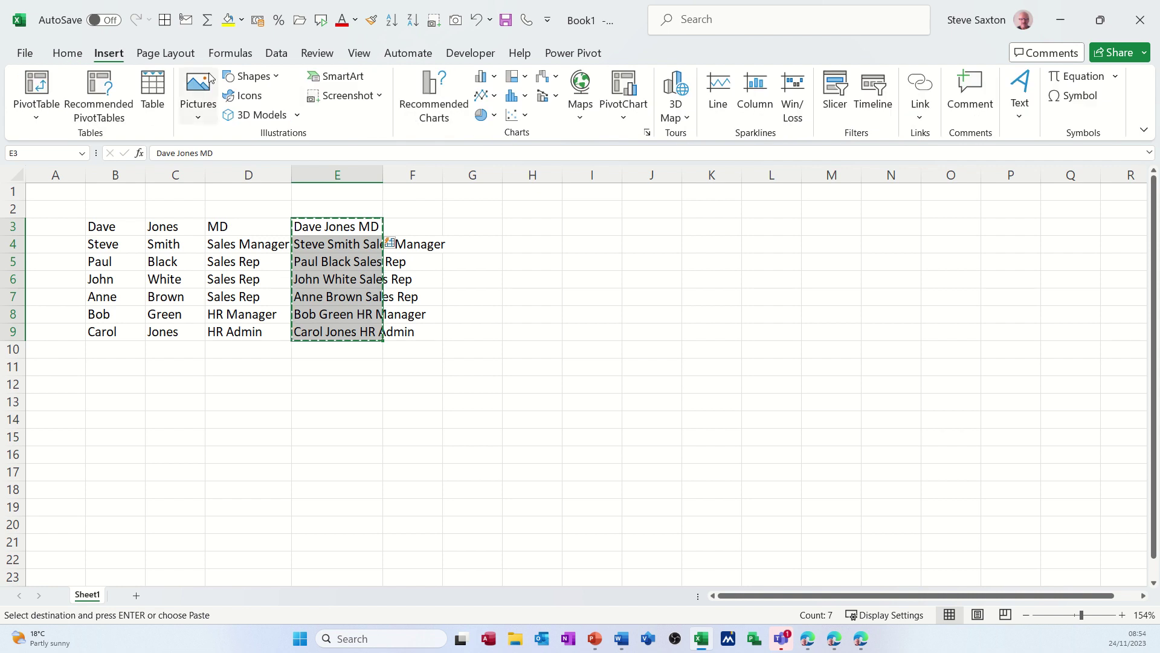
{"action": "left_click", "coordinate": [336, 83]}
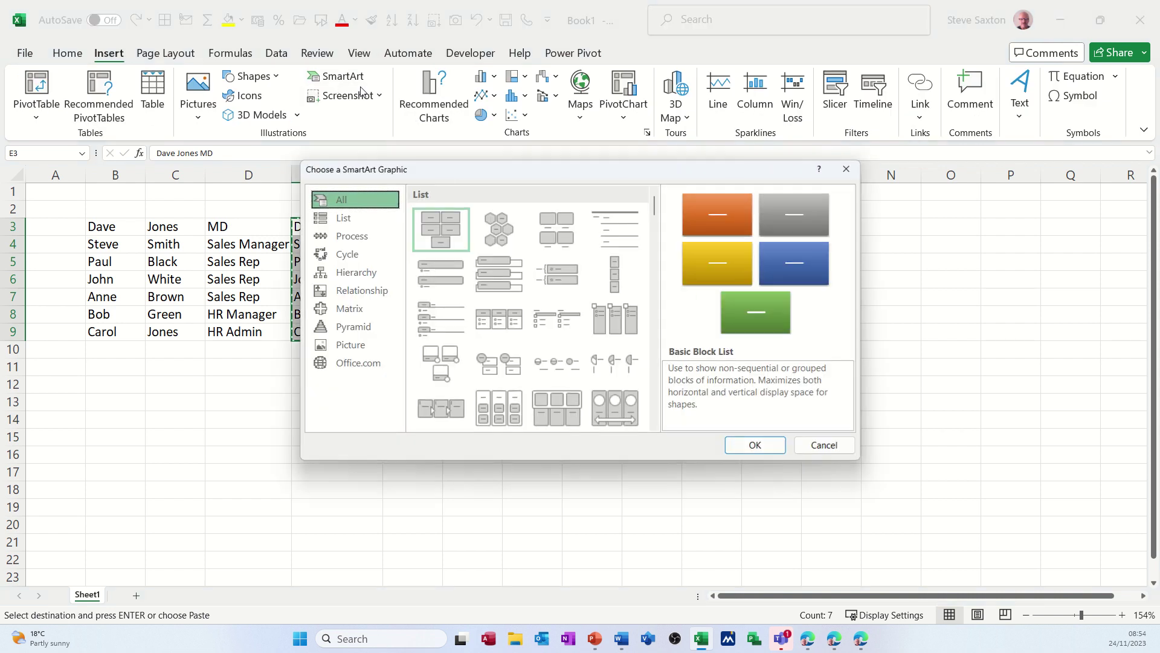
{"action": "left_click", "coordinate": [357, 274]}
{"action": "left_click", "coordinate": [450, 219]}
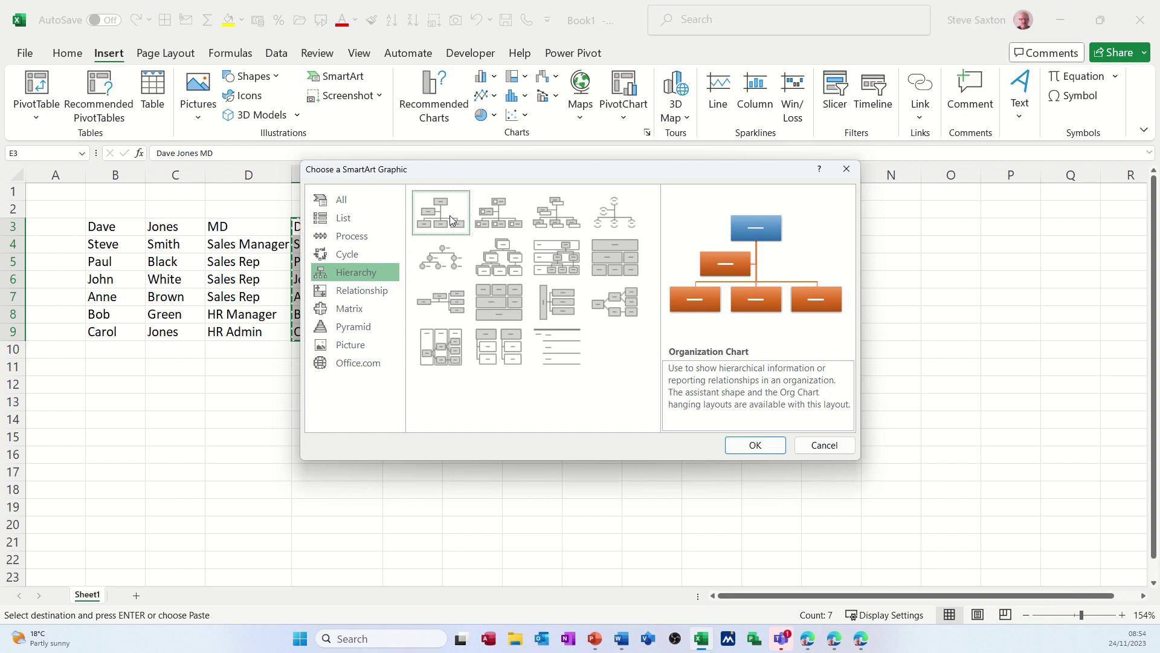
{"action": "left_click", "coordinate": [750, 447]}
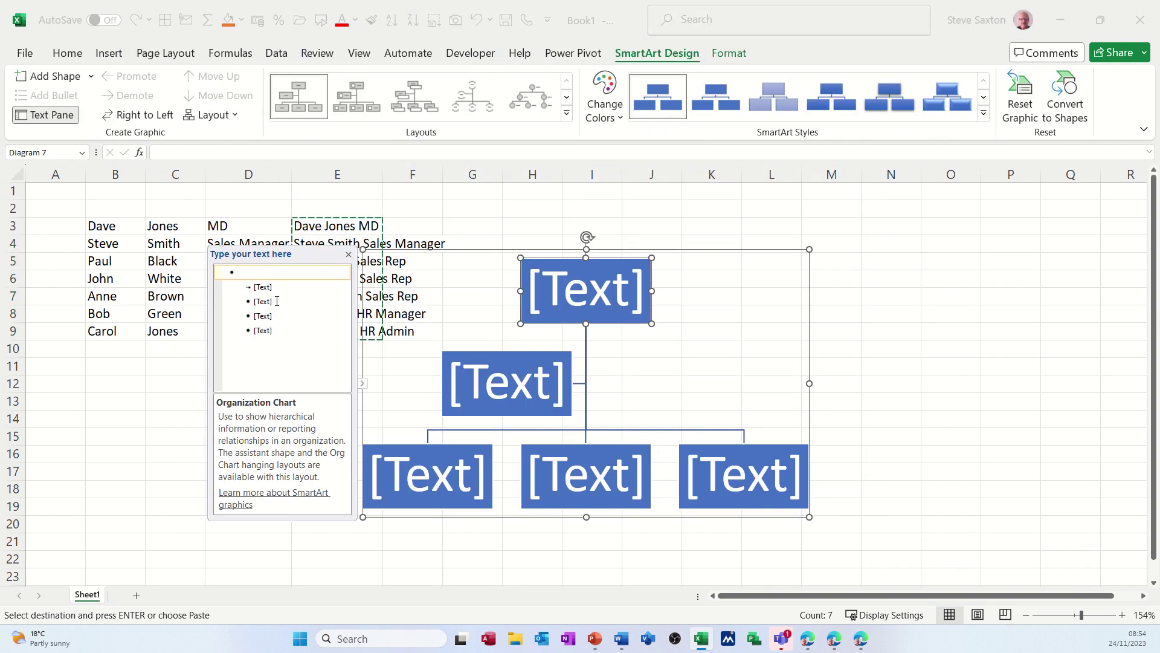
Paste the seven E3:E9 entries into the chart and drag it right of the staff list
{"action": "key", "text": "ctrl+v"}
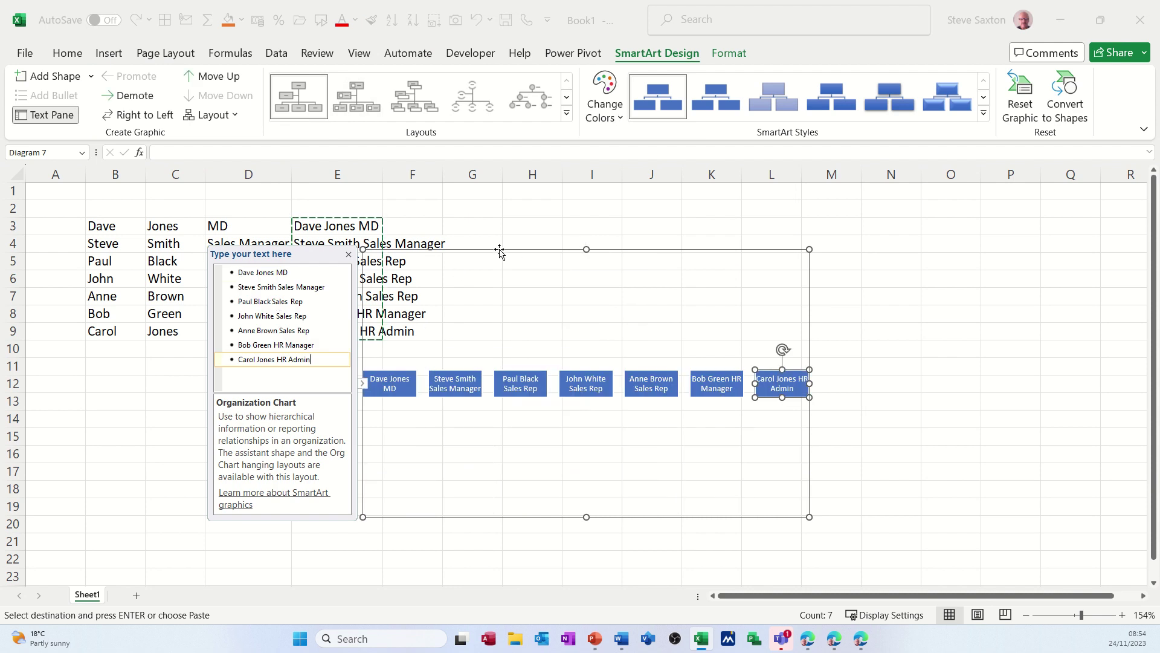
{"action": "left_click_drag", "start_coordinate": [498, 254], "coordinate": [637, 233]}
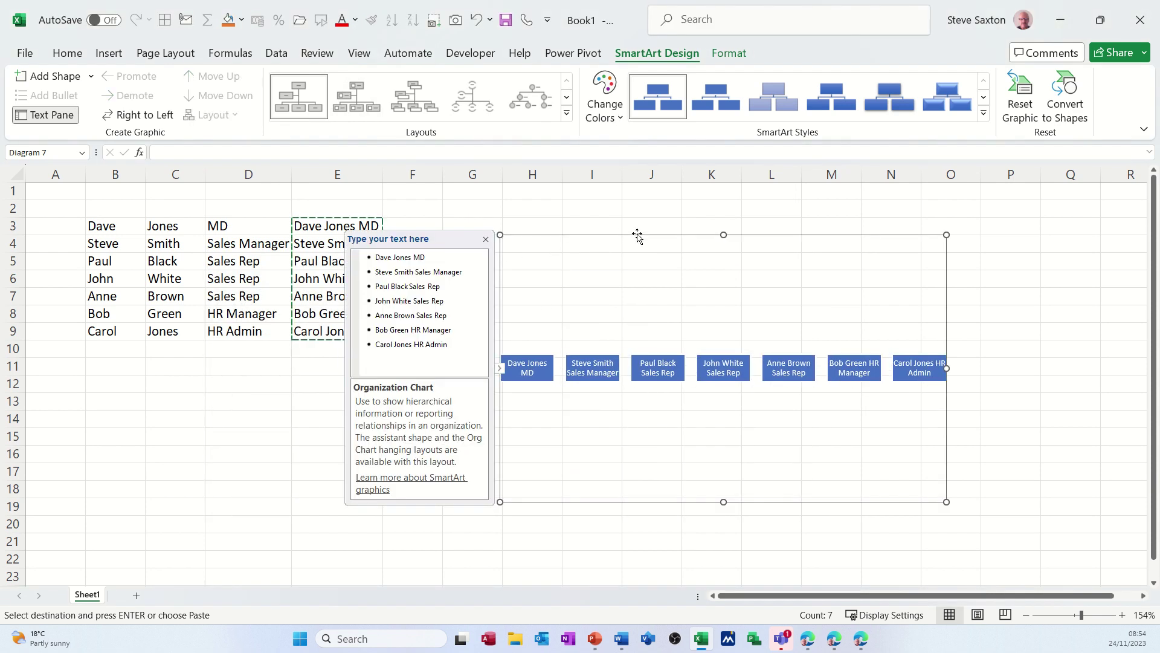
{"action": "left_click", "coordinate": [376, 273]}
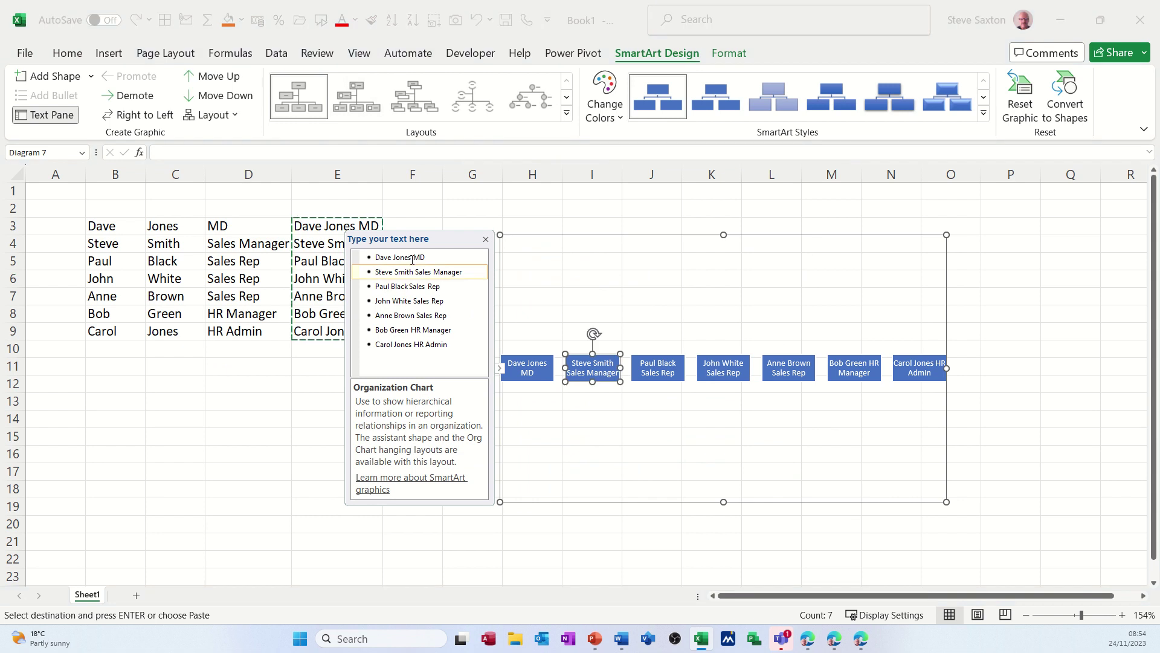
{"action": "key", "text": "Tab"}
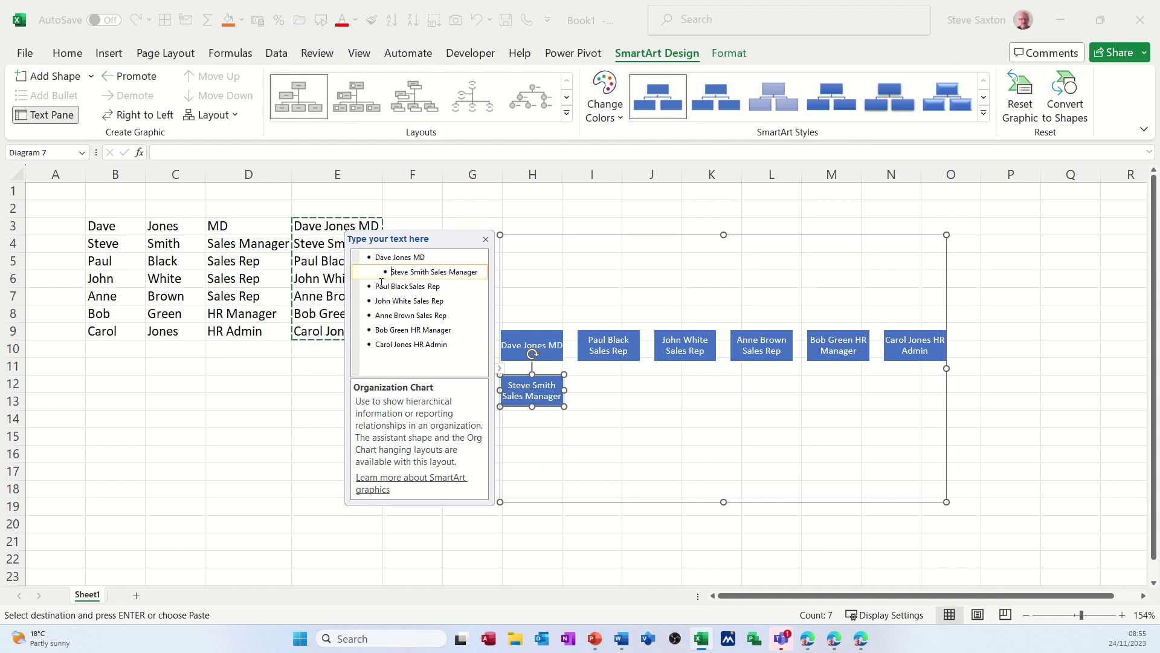
{"action": "left_click_drag", "start_coordinate": [377, 283], "coordinate": [443, 314]}
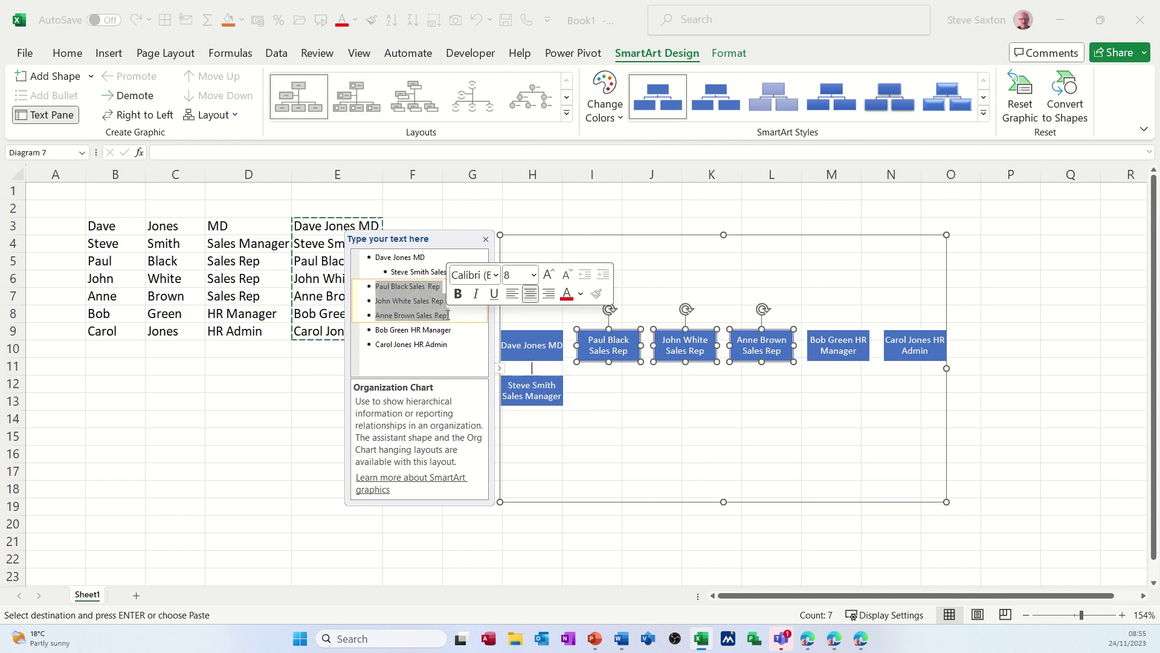
{"action": "key", "text": "Tab"}
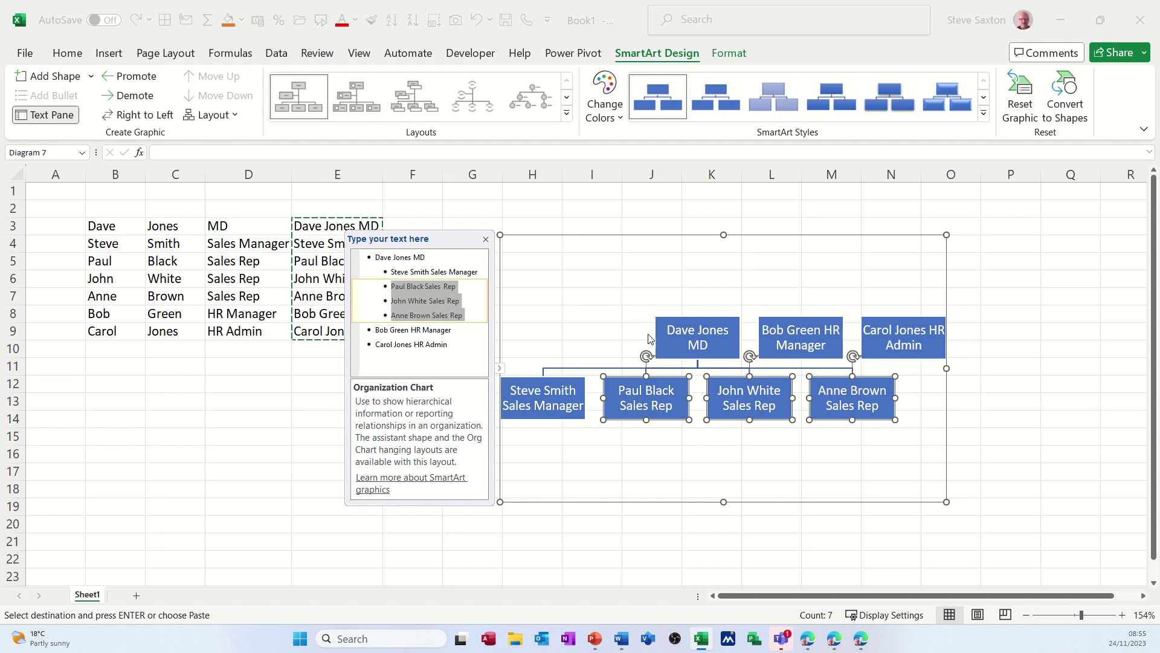
{"action": "key", "text": "Tab"}
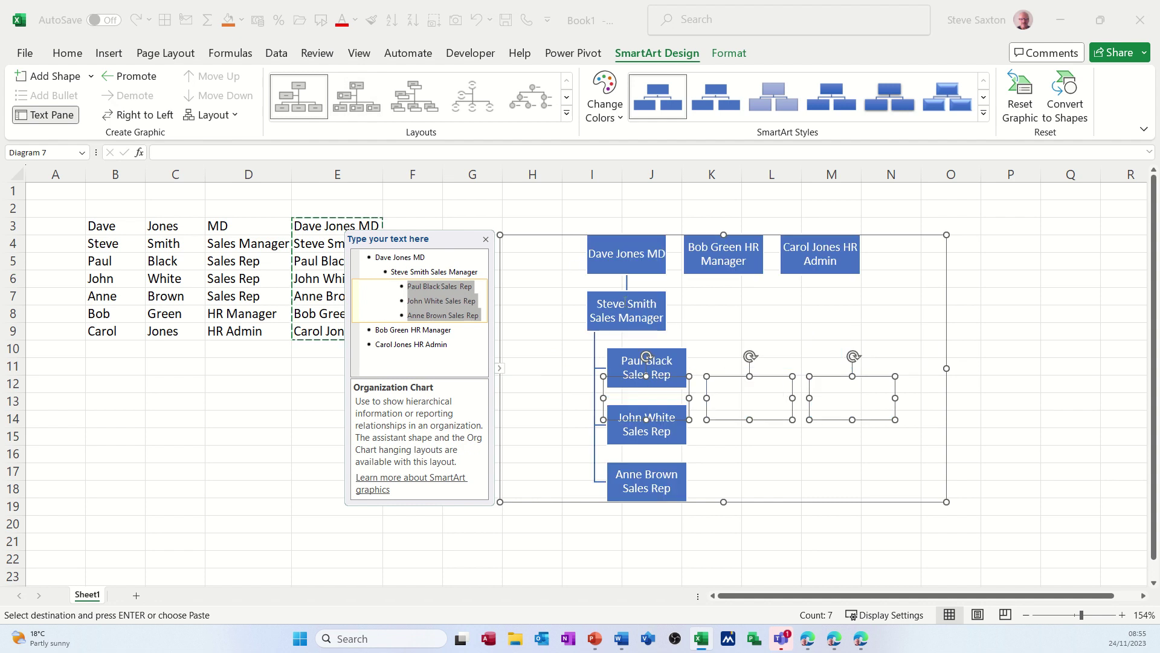
{"action": "left_click", "coordinate": [377, 330]}
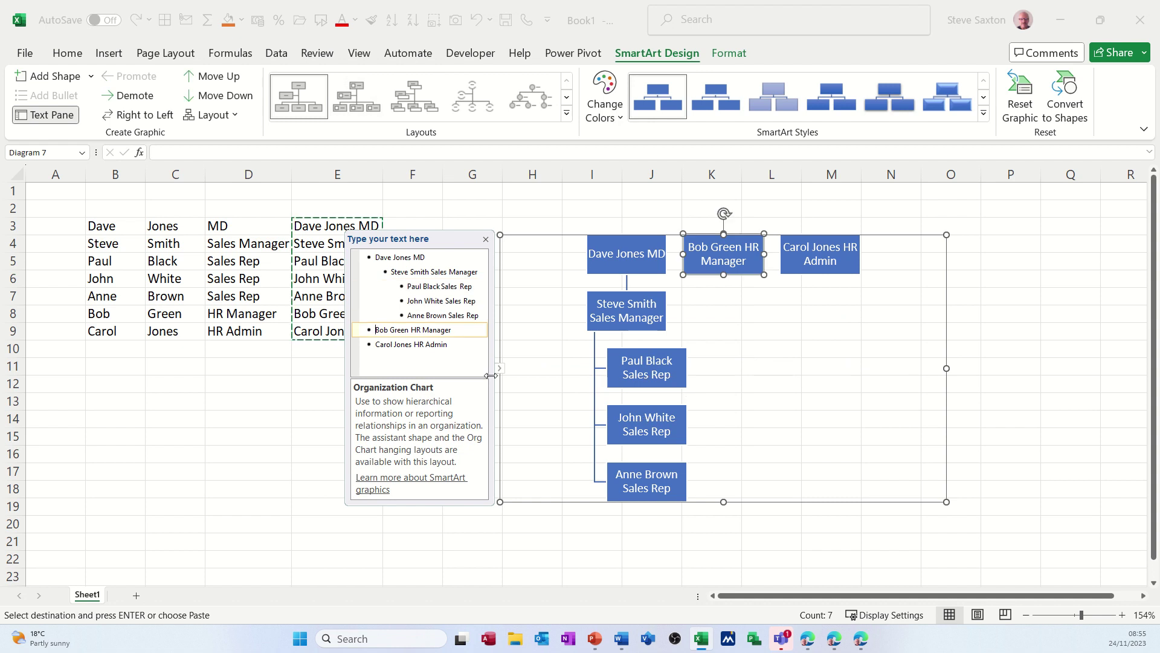
{"action": "key", "text": "Tab"}
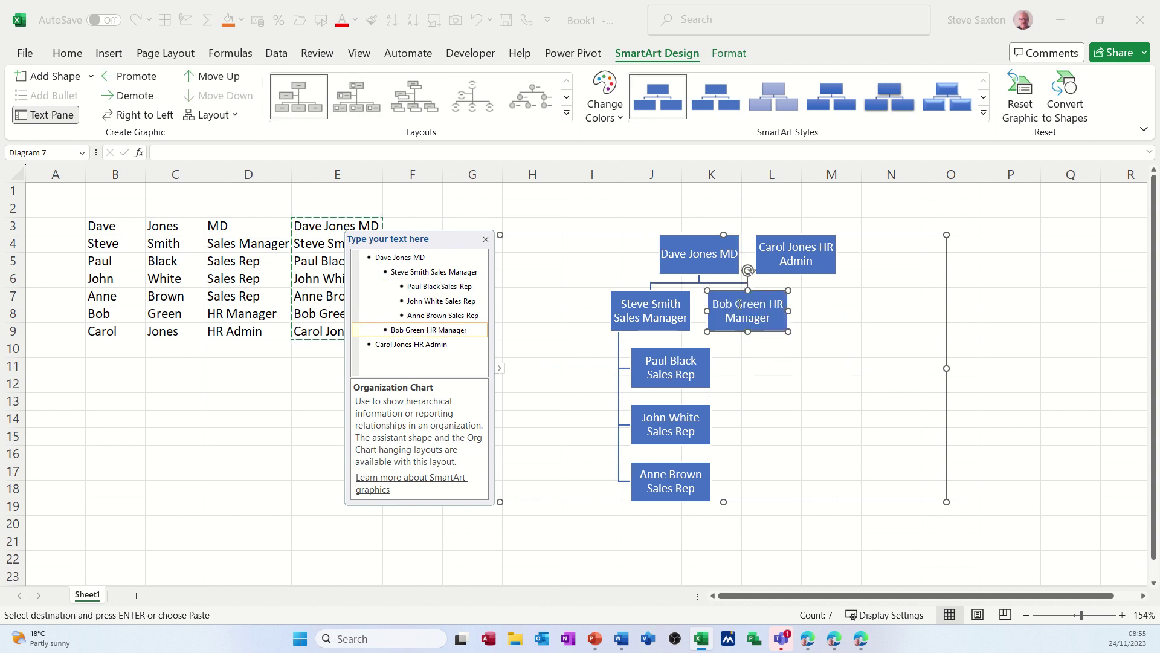
{"action": "left_click", "coordinate": [376, 344]}
{"action": "key", "text": "Tab"}
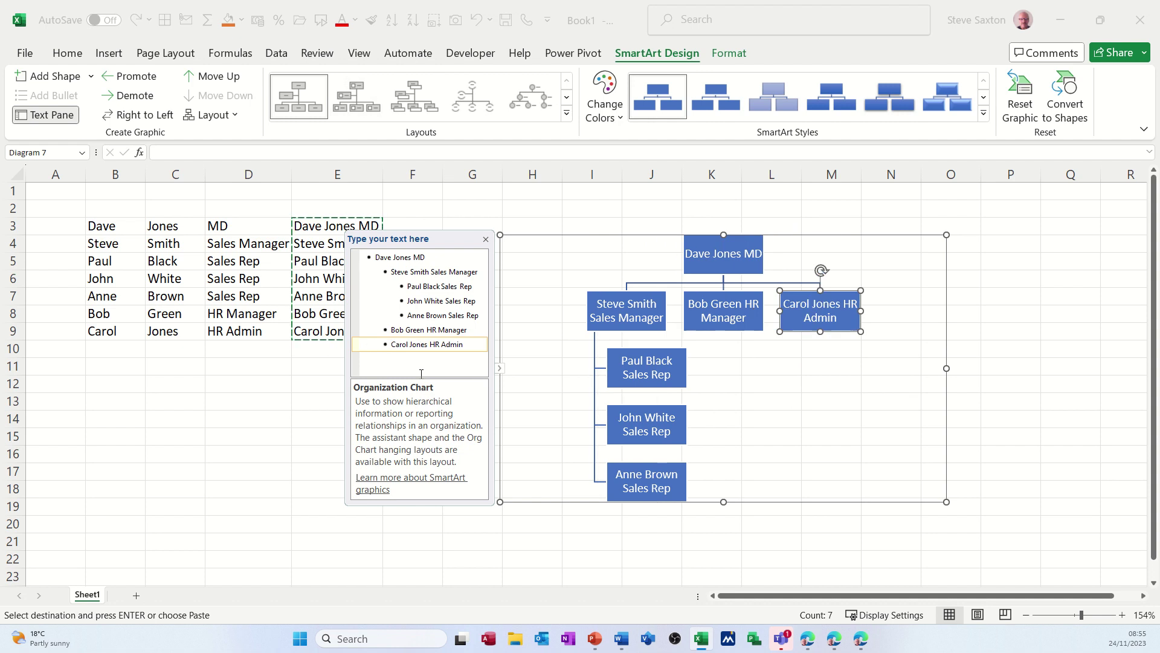
{"action": "key", "text": "Tab"}
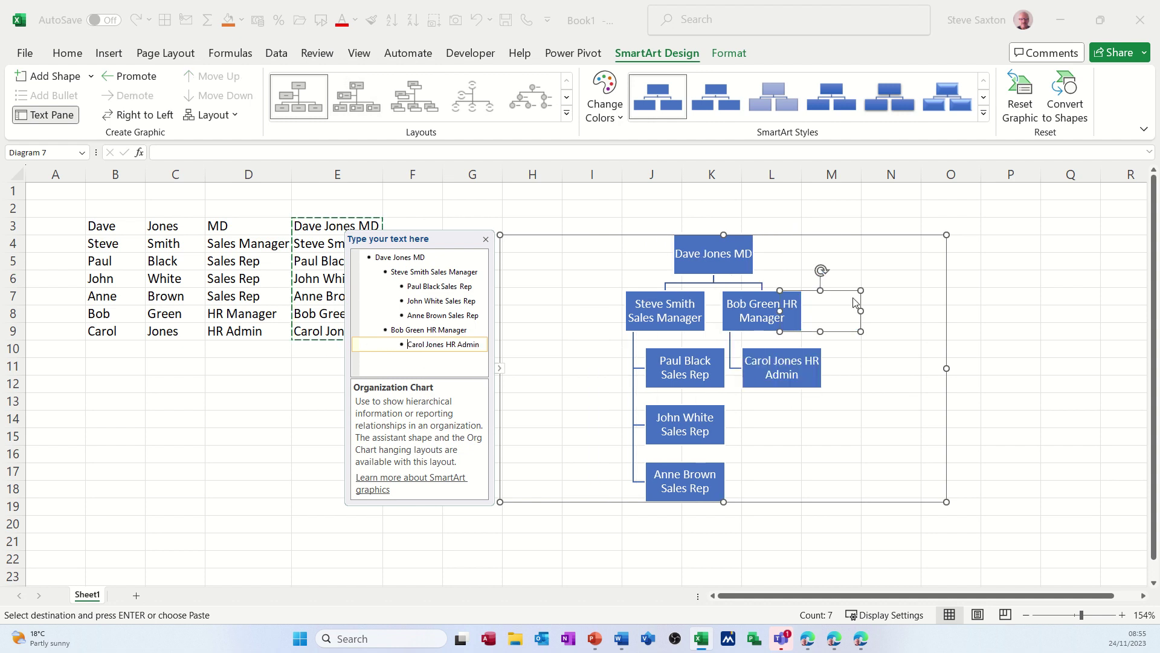
{"action": "left_click", "coordinate": [485, 238]}
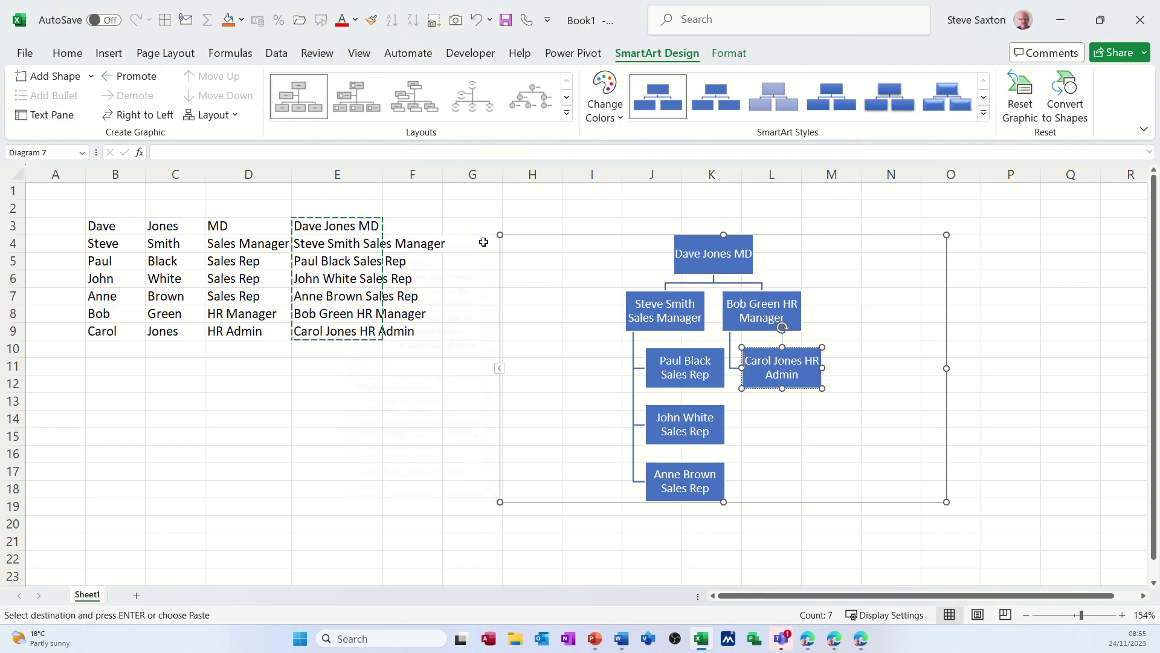
Shift-drag the HR Admin row 9 up to row 6
{"action": "left_click", "coordinate": [997, 379]}
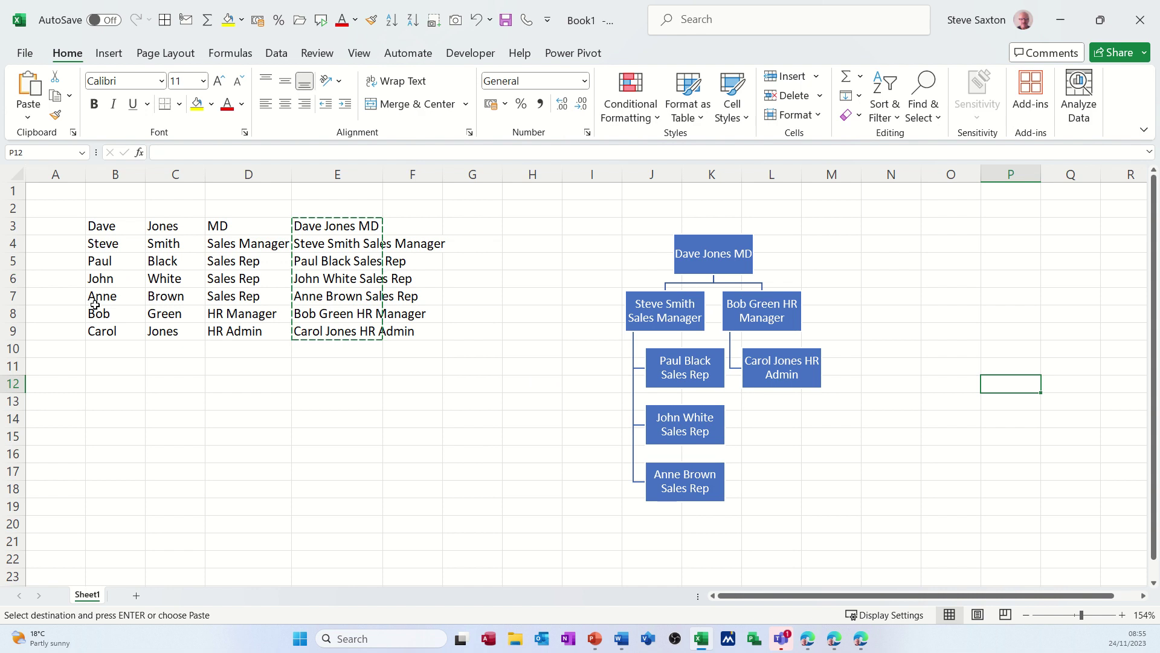
{"action": "left_click", "coordinate": [12, 331]}
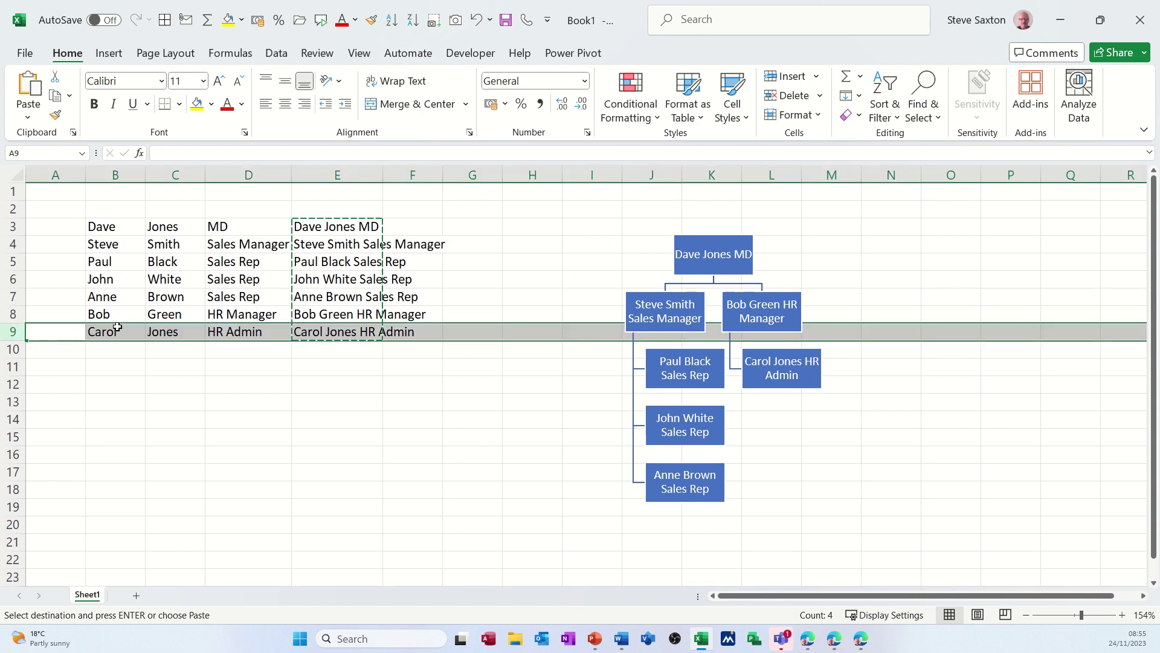
{"action": "left_click_drag", "start_coordinate": [124, 326], "coordinate": [125, 274]}
{"action": "key", "text": "shift"}
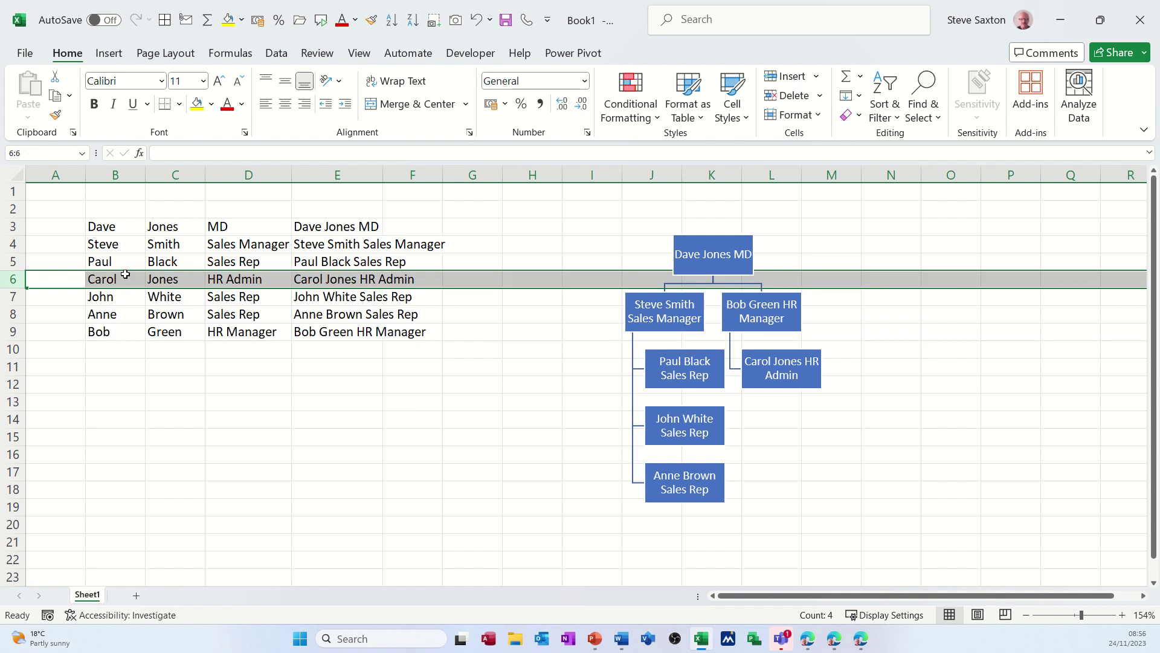
Undo the row move to restore the original order and switch to a blank Word Document1
{"action": "key", "text": "ctrl+z"}
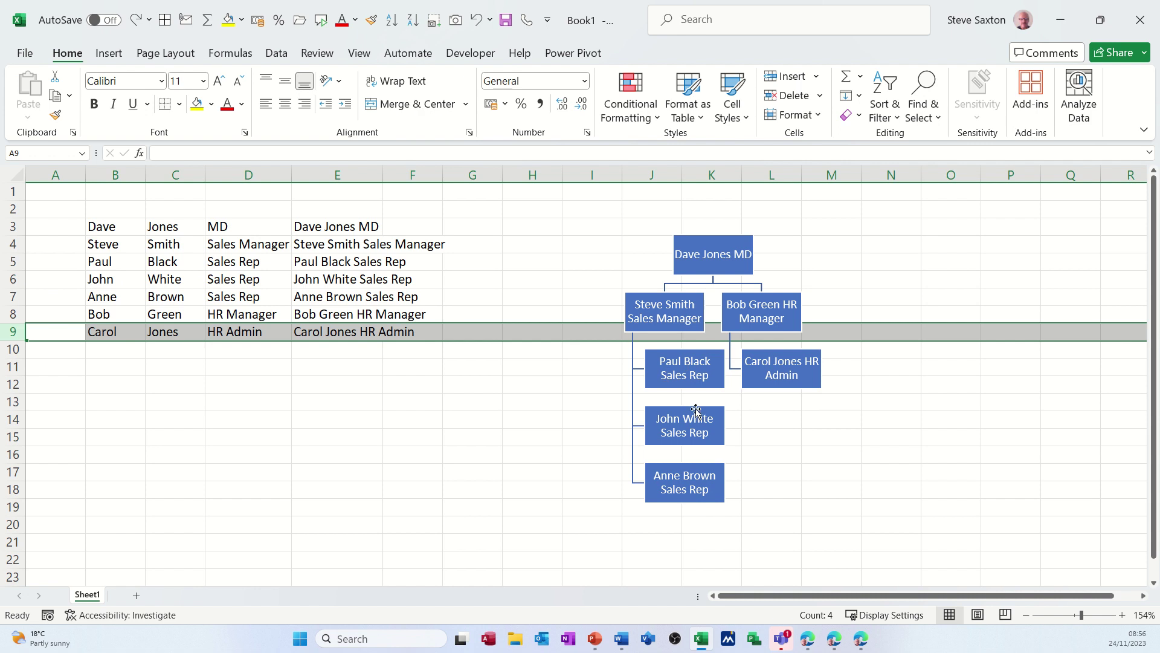
{"action": "left_click", "coordinate": [448, 296]}
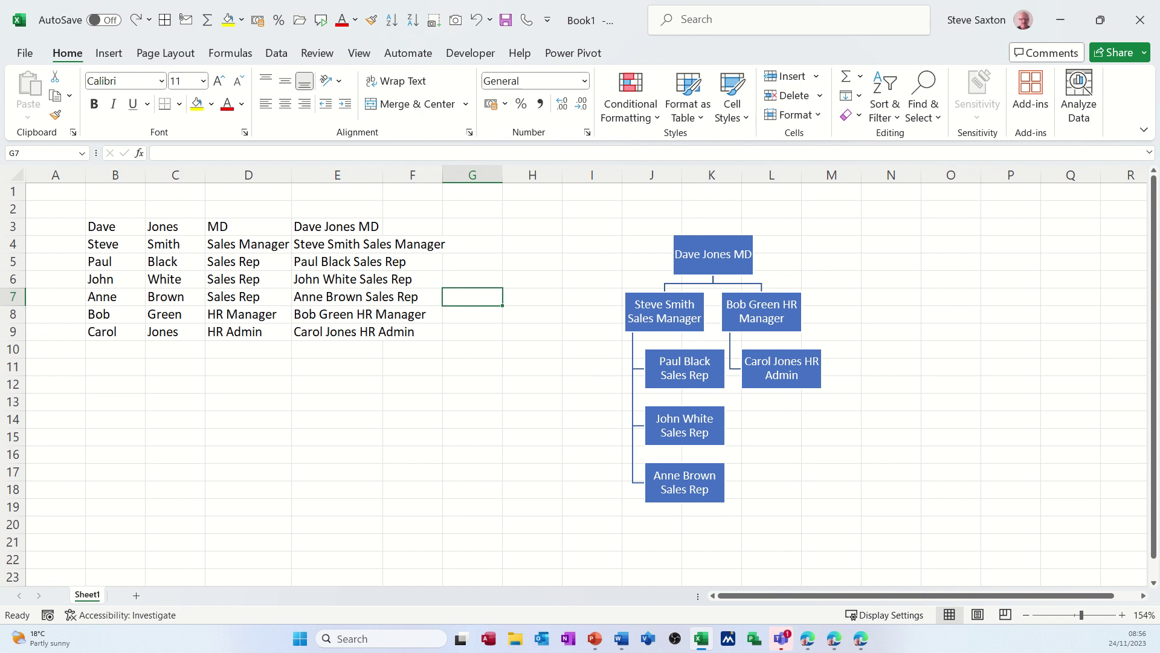
{"action": "key", "text": "alt+Tab"}
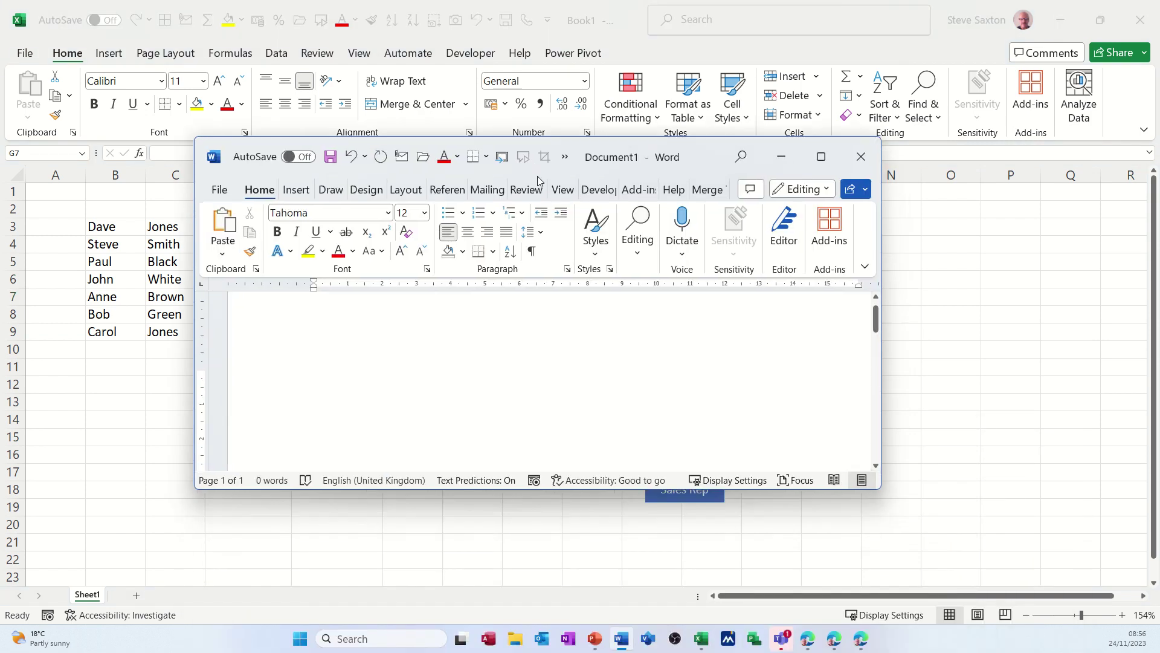
Maximize Word and insert a Hierarchy > Organization Chart SmartArt into Document1
{"action": "left_click", "coordinate": [820, 156]}
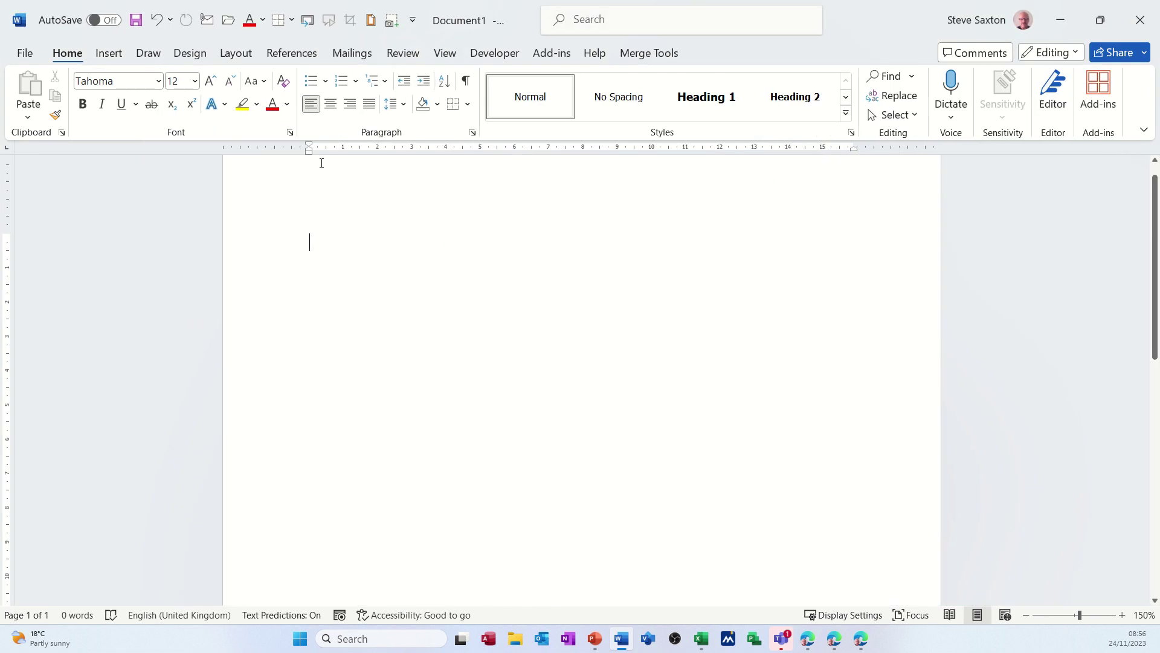
{"action": "left_click", "coordinate": [109, 53]}
{"action": "left_click", "coordinate": [330, 102]}
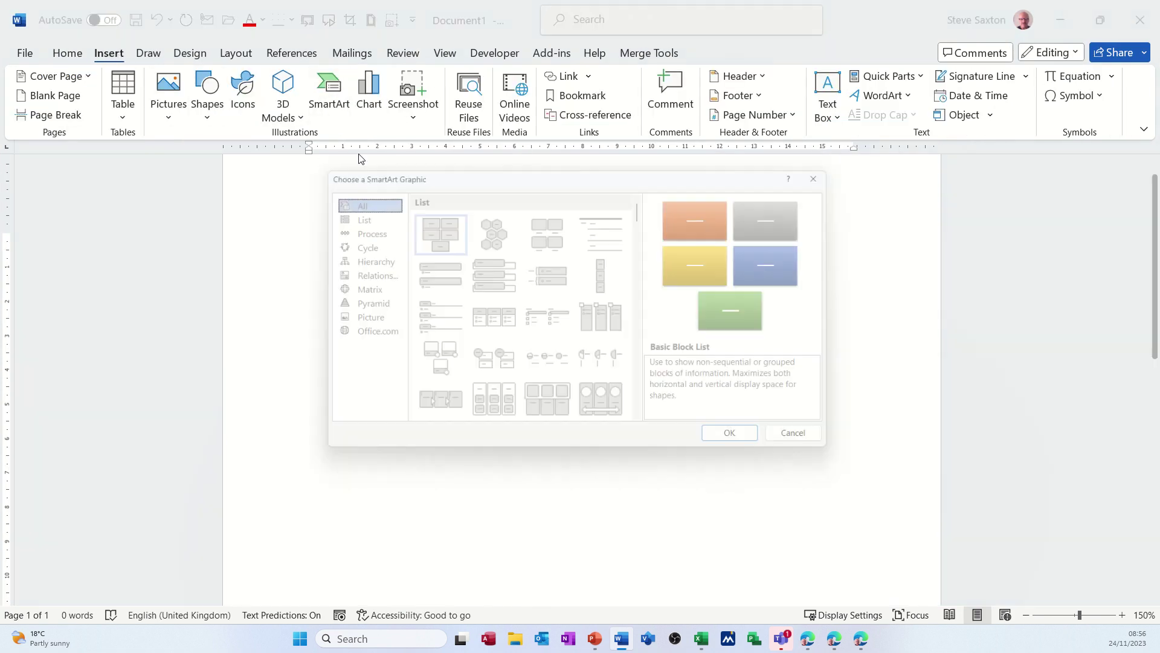
{"action": "left_click", "coordinate": [356, 258]}
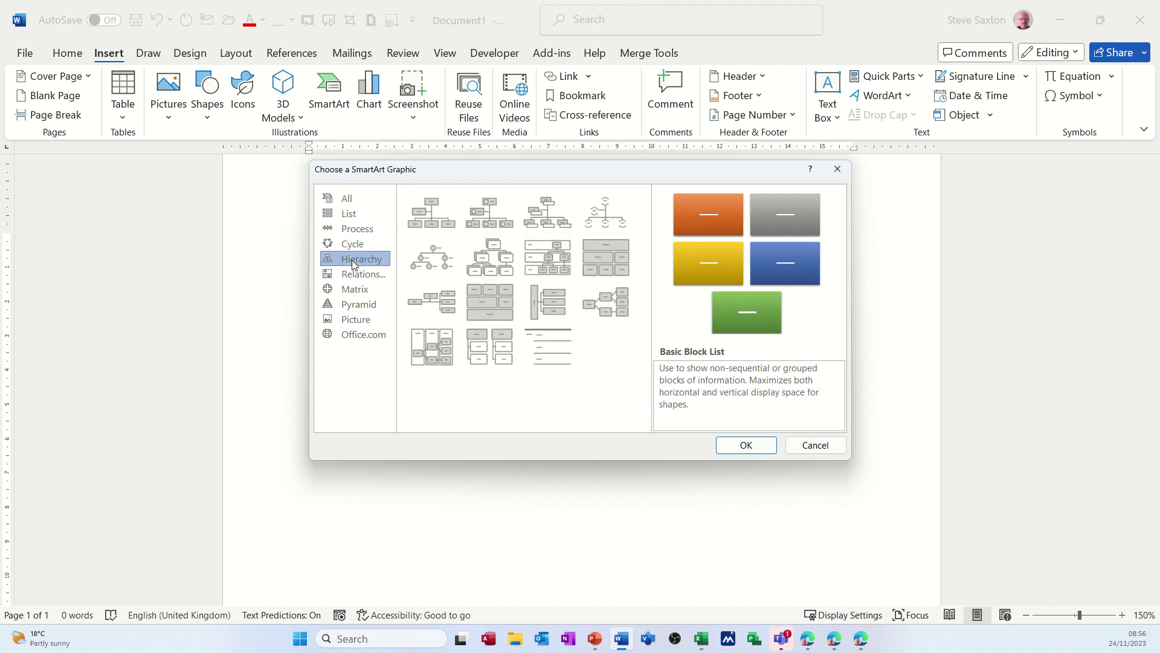
{"action": "left_click", "coordinate": [427, 228]}
{"action": "left_click", "coordinate": [732, 448]}
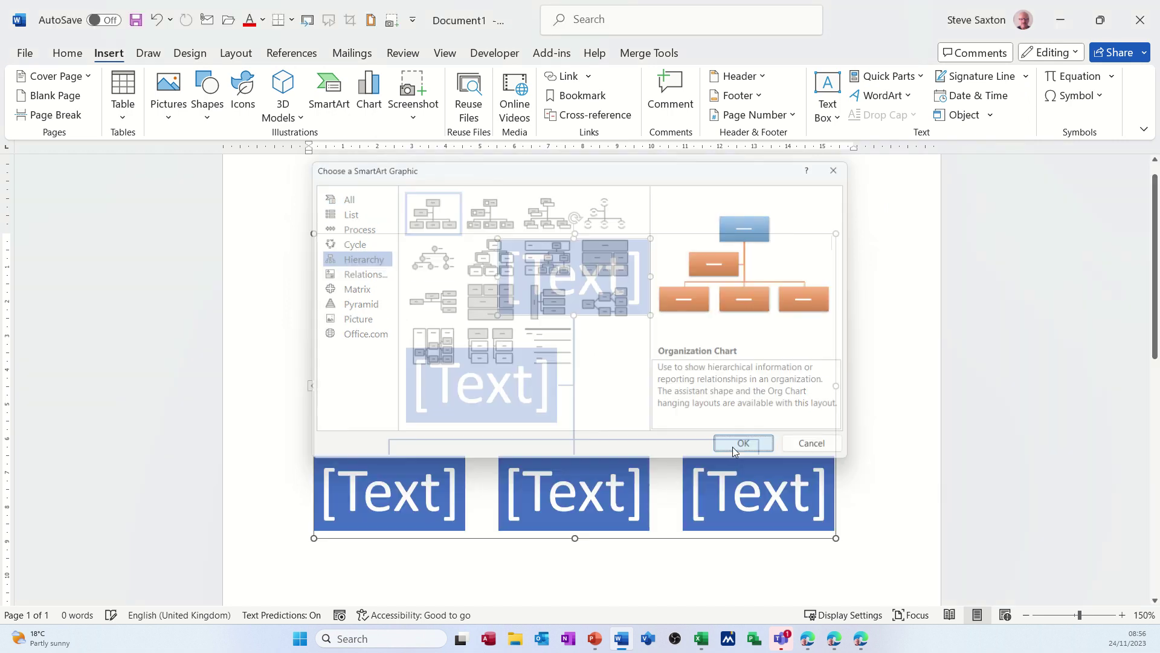
Open the chart's Text Pane, select its placeholder lines, and return to Excel
{"action": "left_click", "coordinate": [314, 387]}
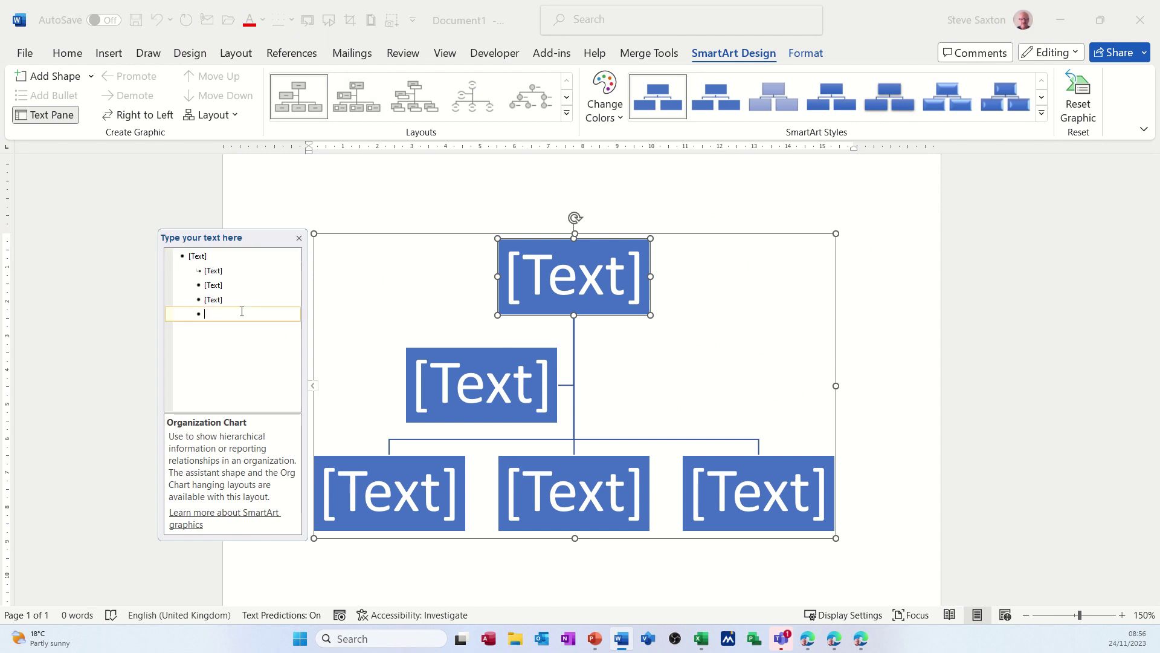
{"action": "left_click_drag", "start_coordinate": [242, 314], "coordinate": [201, 248]}
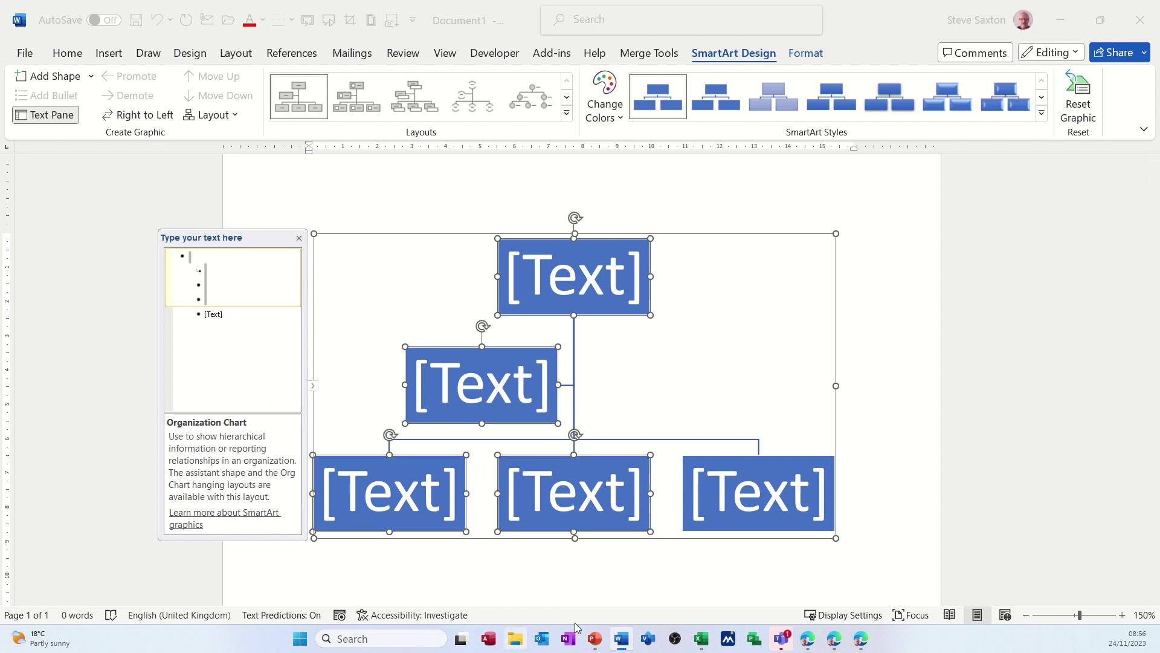
{"action": "left_click", "coordinate": [701, 640]}
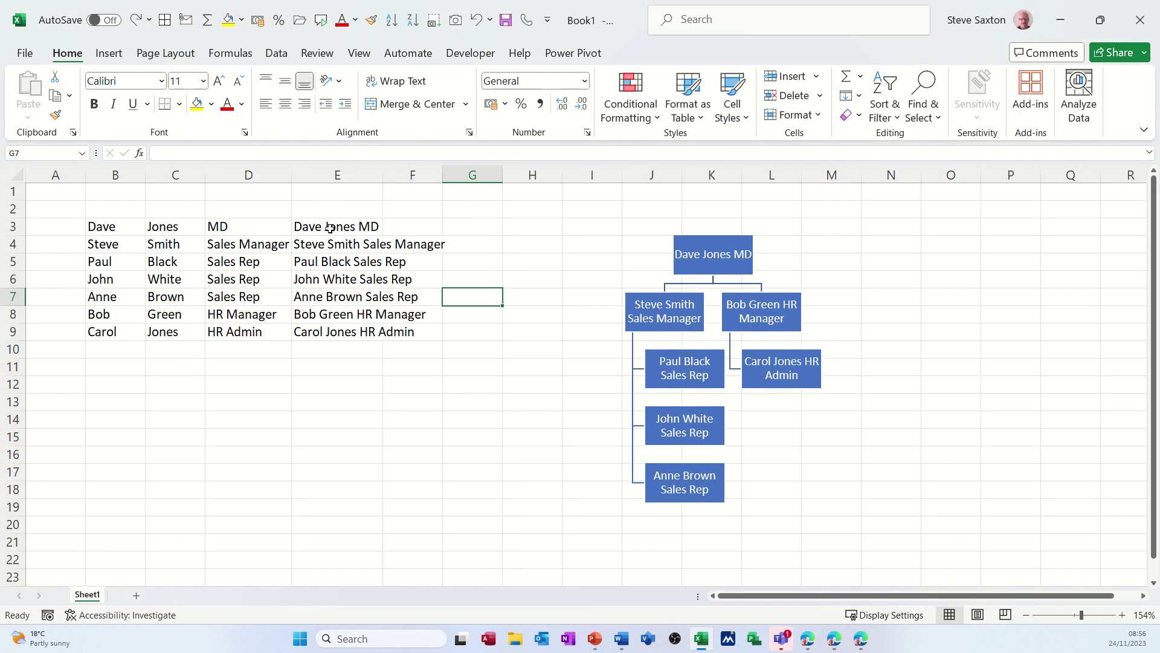
Copy the combined name-and-title entries in E3:E9 and return to the Word document
{"action": "left_click_drag", "start_coordinate": [330, 230], "coordinate": [335, 330]}
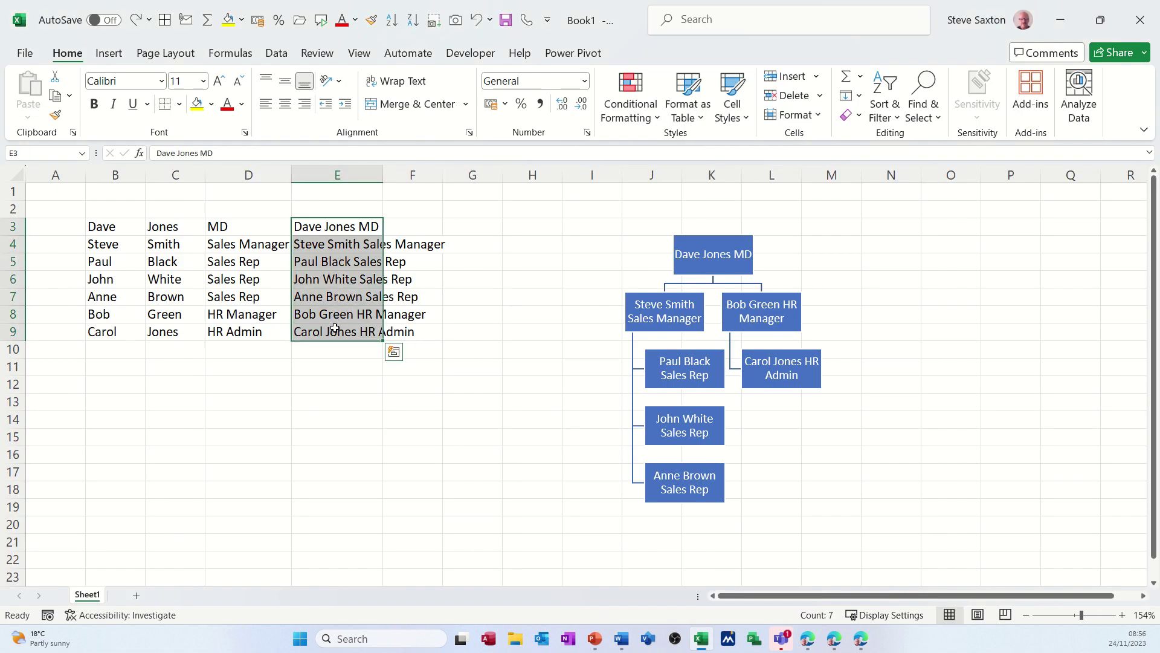
{"action": "key", "text": "ctrl+c"}
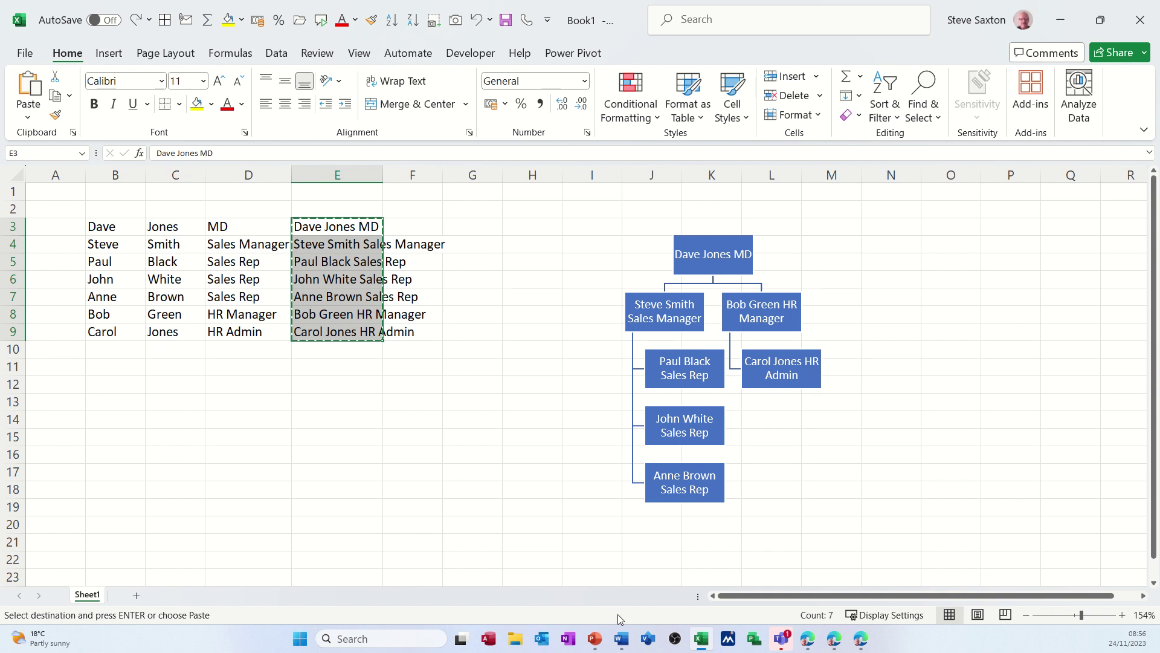
{"action": "left_click", "coordinate": [621, 639]}
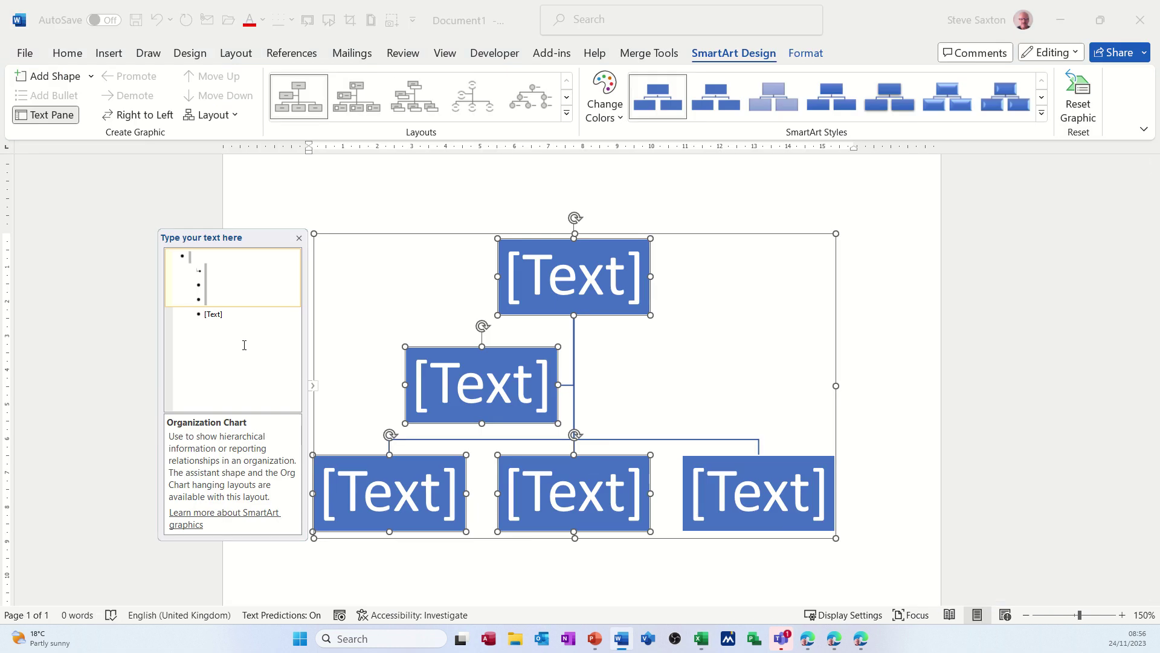
Replace the placeholders with the seven staff entries, with the Sales Manager under the MD and three Sales Reps under the Sales Manager
{"action": "key", "text": "ctrl+a"}
{"action": "key", "text": "ctrl+v"}
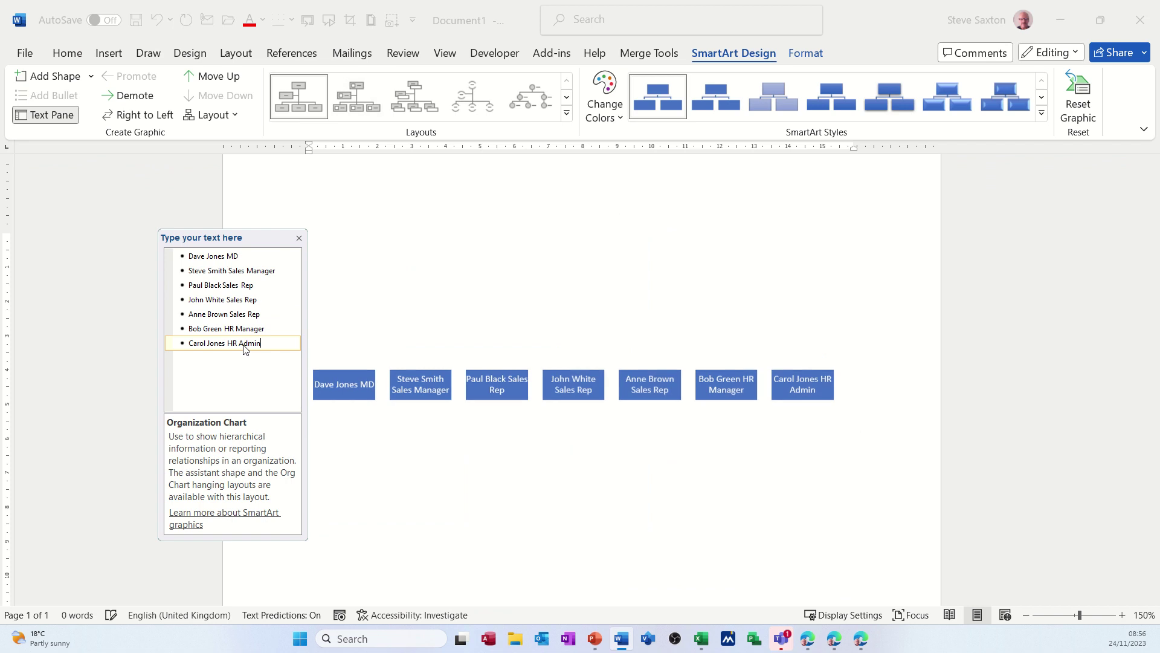
{"action": "left_click", "coordinate": [189, 270]}
{"action": "key", "text": "Tab"}
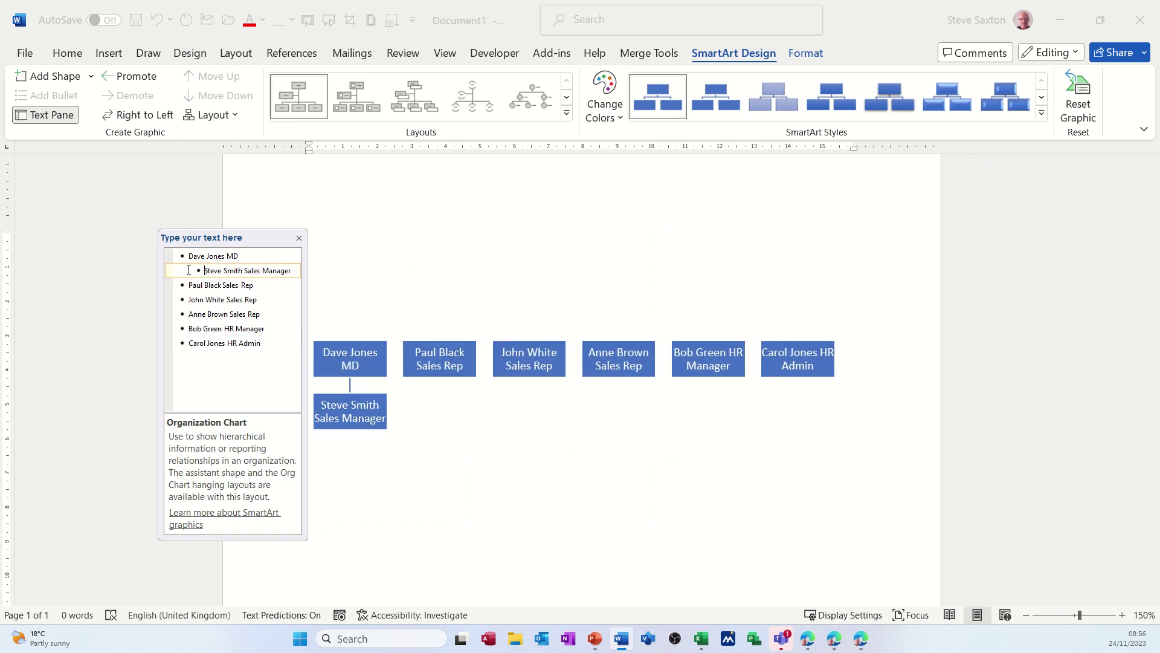
{"action": "left_click_drag", "start_coordinate": [191, 286], "coordinate": [267, 315]}
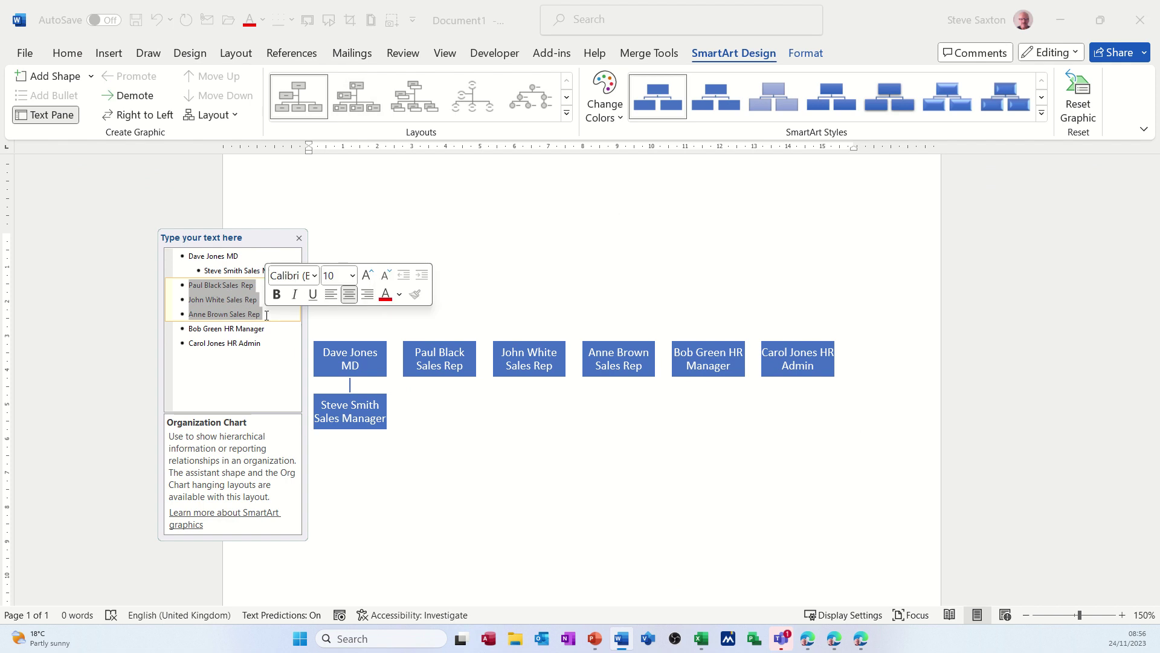
{"action": "key", "text": "Tab"}
{"action": "key", "text": "Tab"}
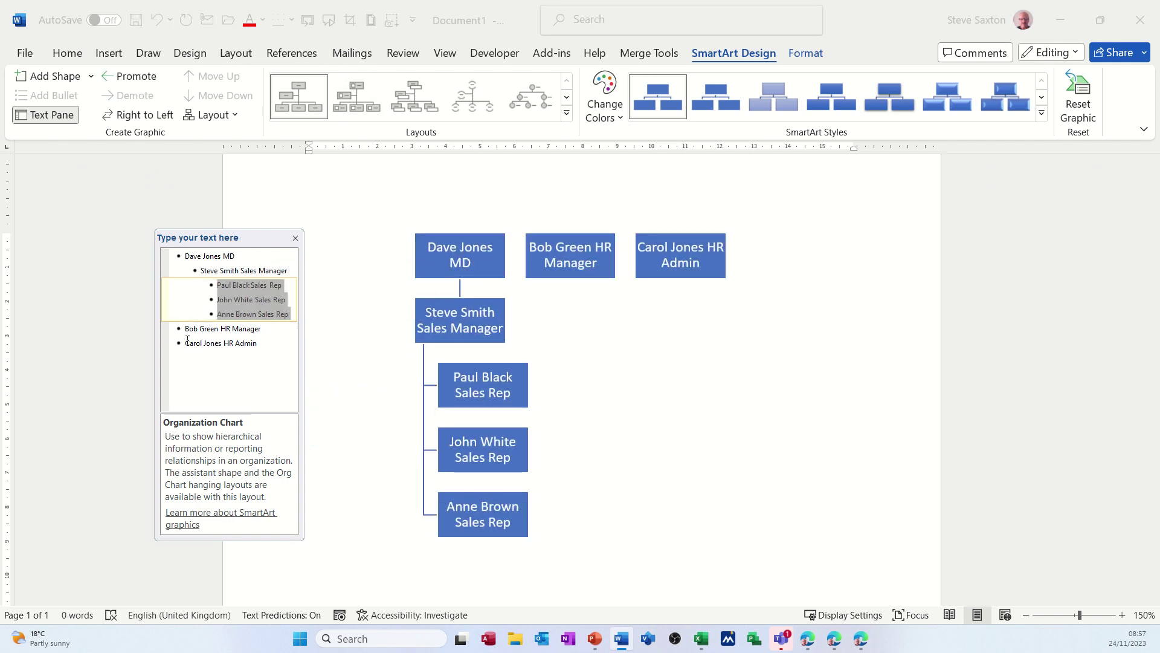
Demote the HR Manager under the MD and the HR Admin under the HR Manager
{"action": "left_click", "coordinate": [186, 328]}
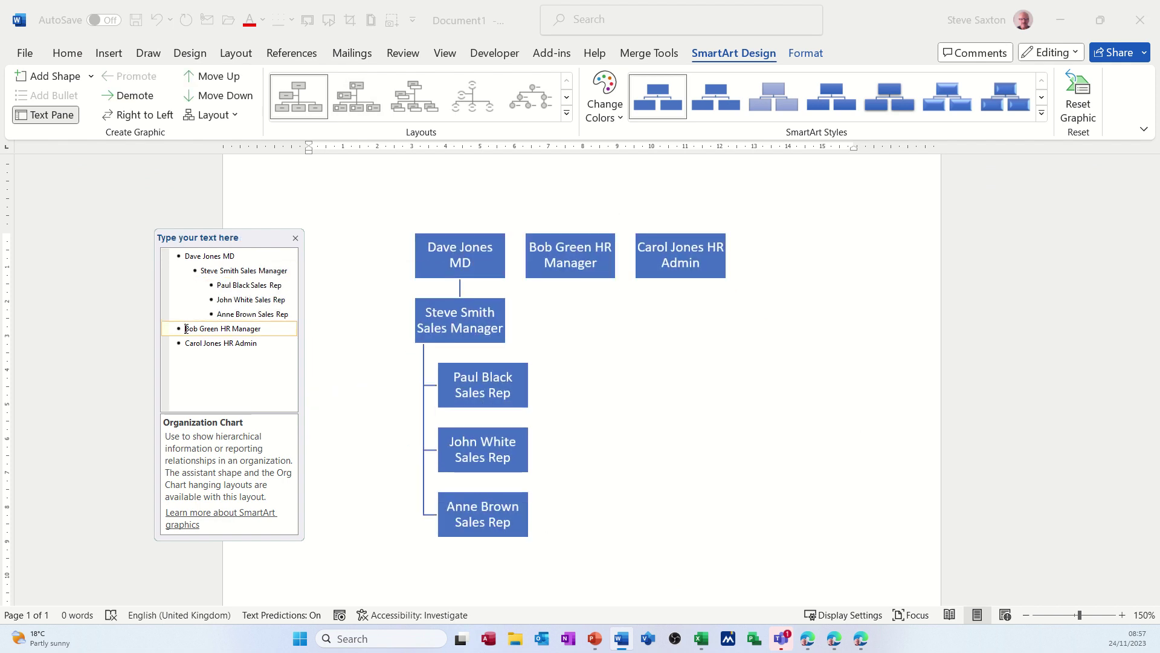
{"action": "key", "text": "Tab"}
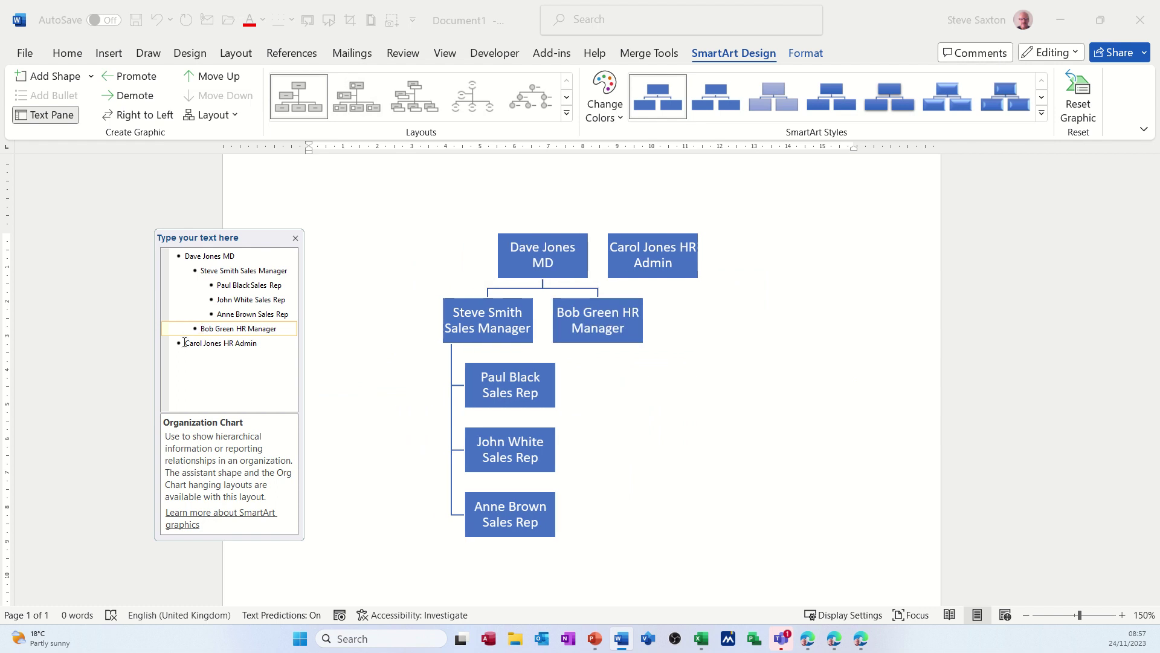
{"action": "left_click", "coordinate": [186, 344]}
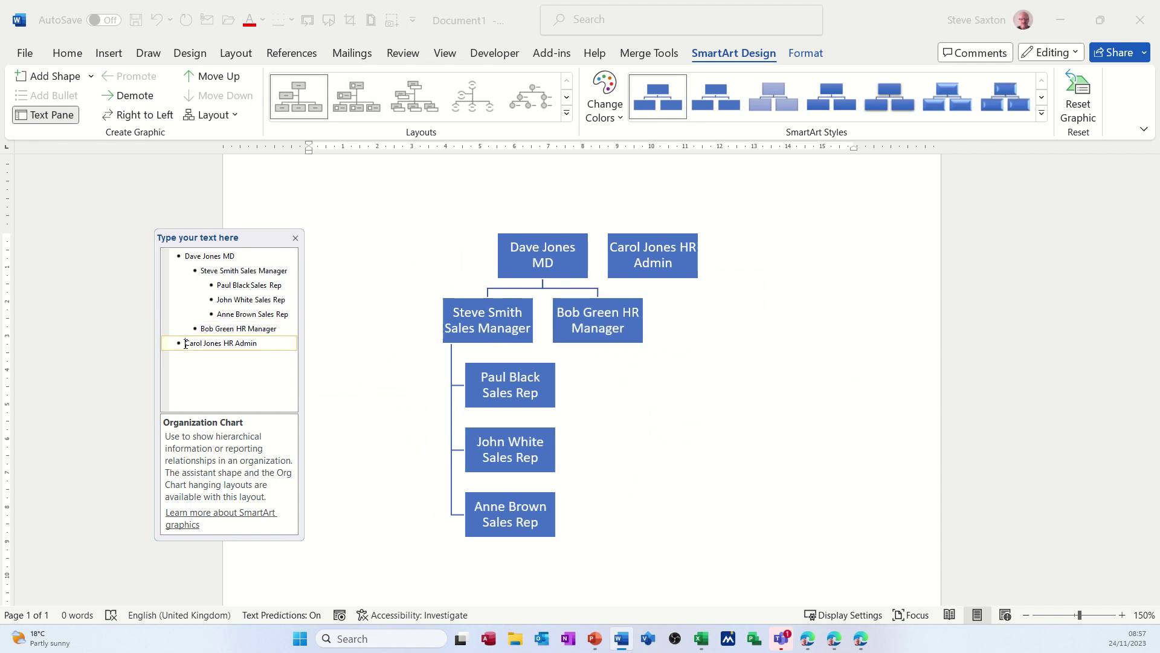
{"action": "key", "text": "Tab"}
{"action": "key", "text": "Tab"}
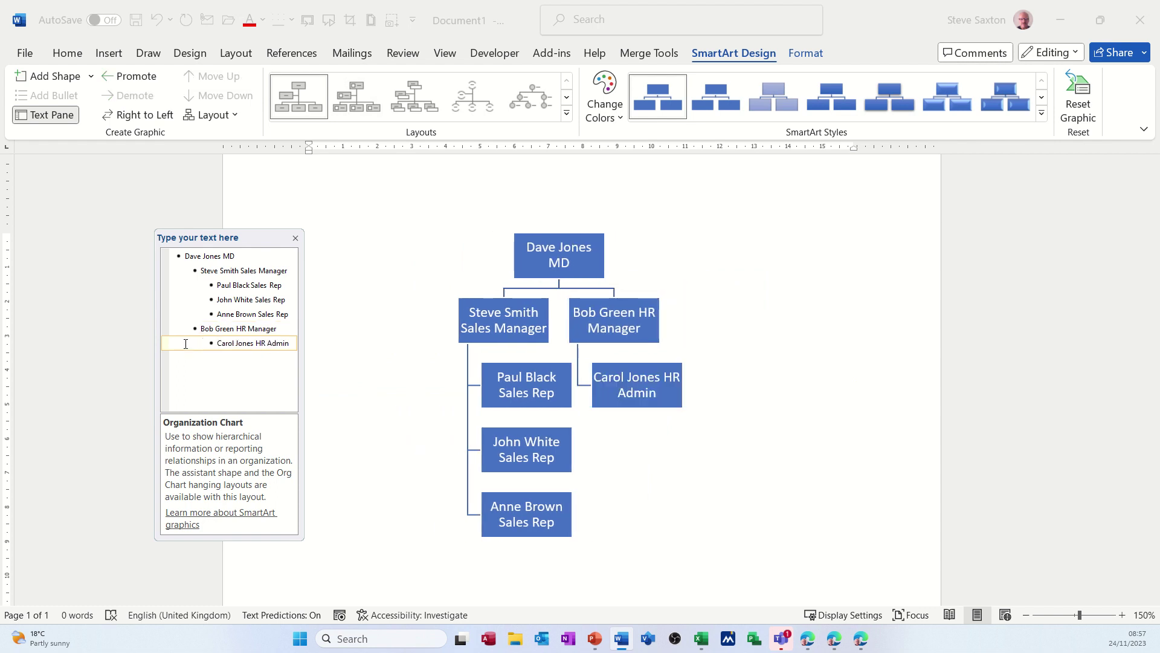